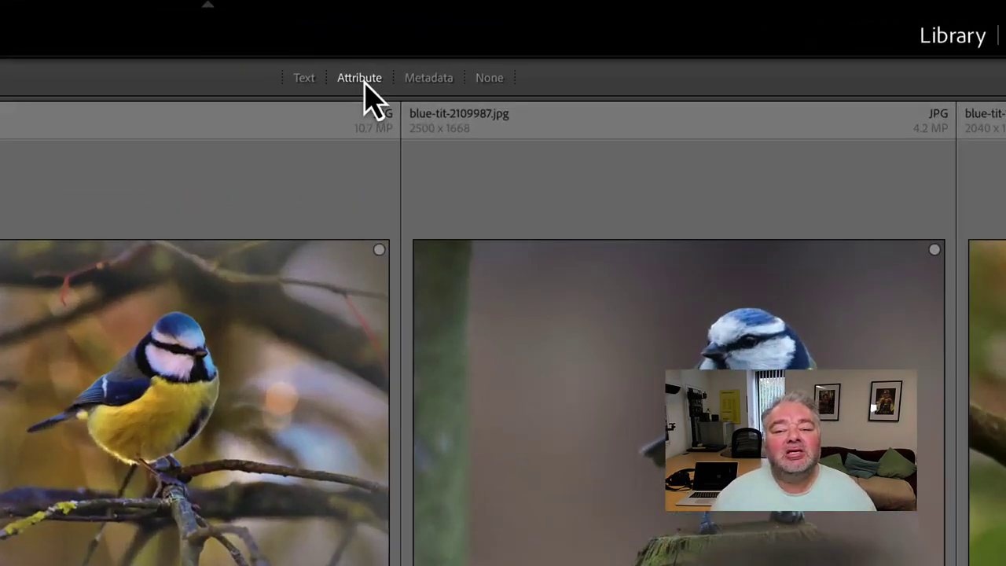
# Step: Show the flag, edits, rating, colour and kind attribute filters above the photo grid
pyautogui.click(364, 84)
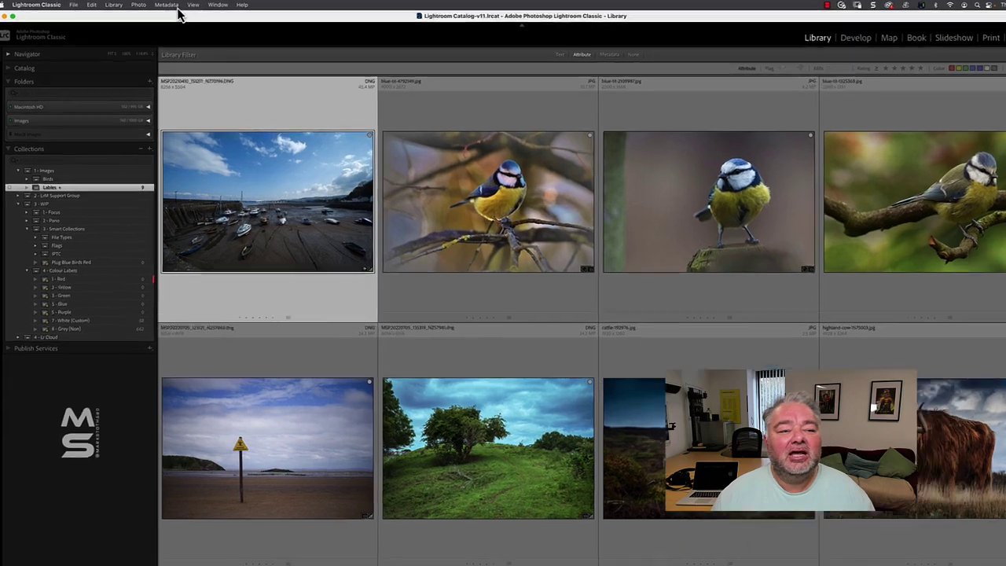
# Step: Open the Edit Color Label Set dialog and step through the To Be Edited, Part Editored and On Sale names
pyautogui.click(175, 6)
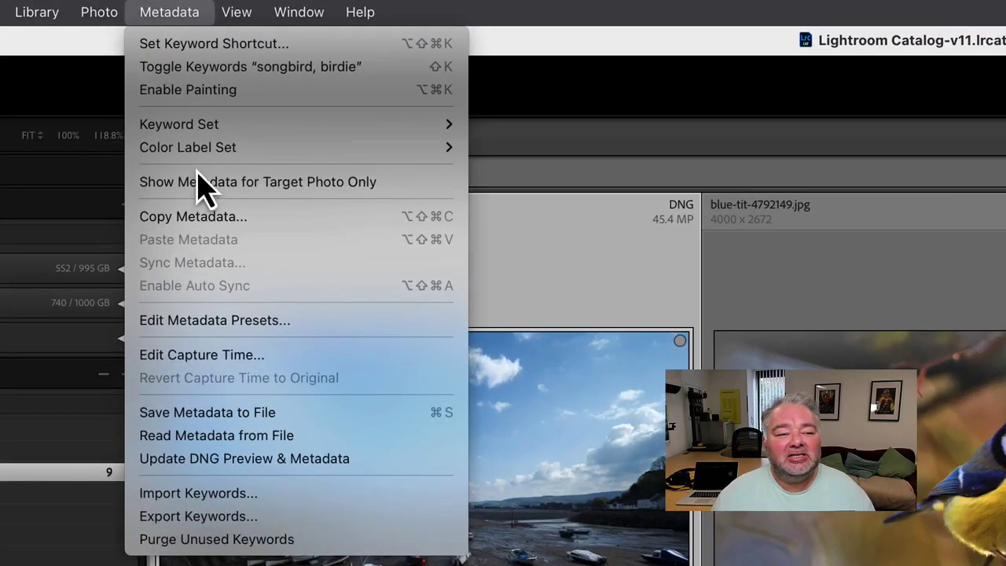
pyautogui.moveTo(194, 128)
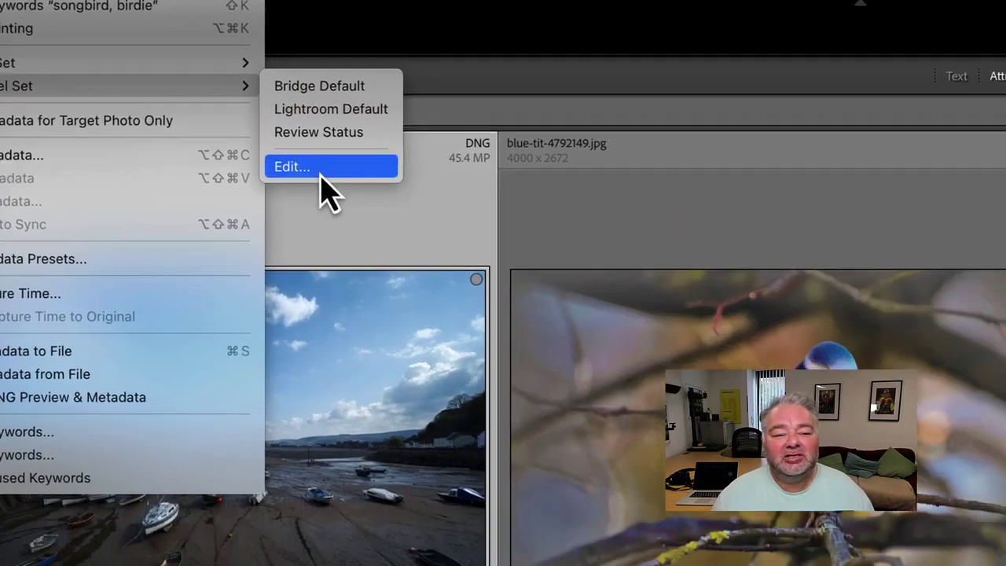
pyautogui.click(511, 228)
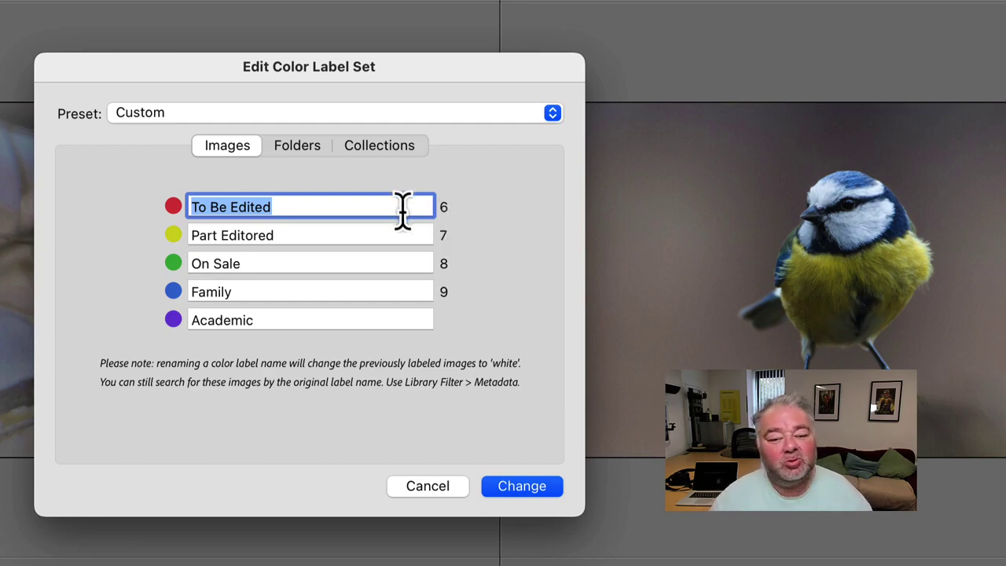
pyautogui.press('Tab')
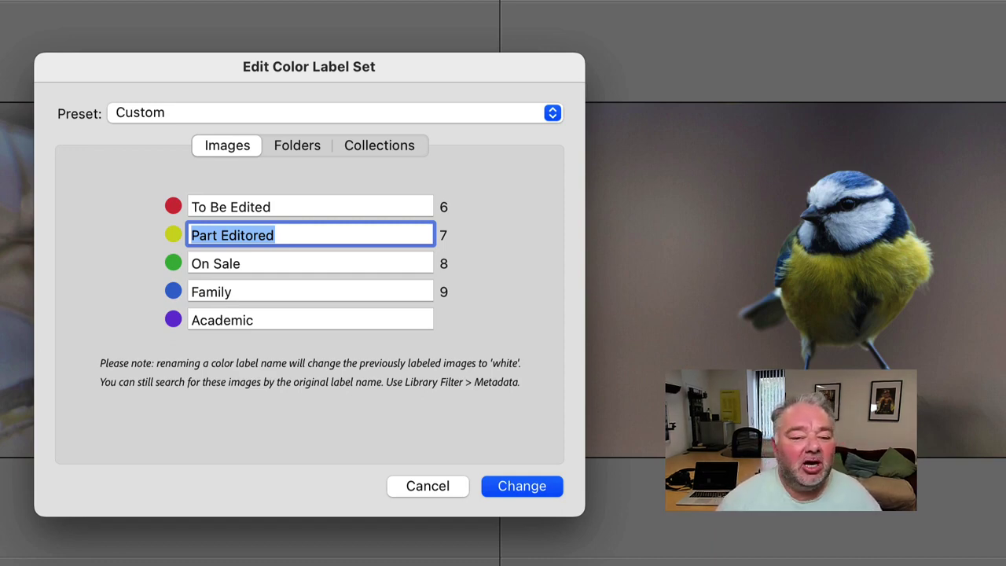
pyautogui.press('Tab')
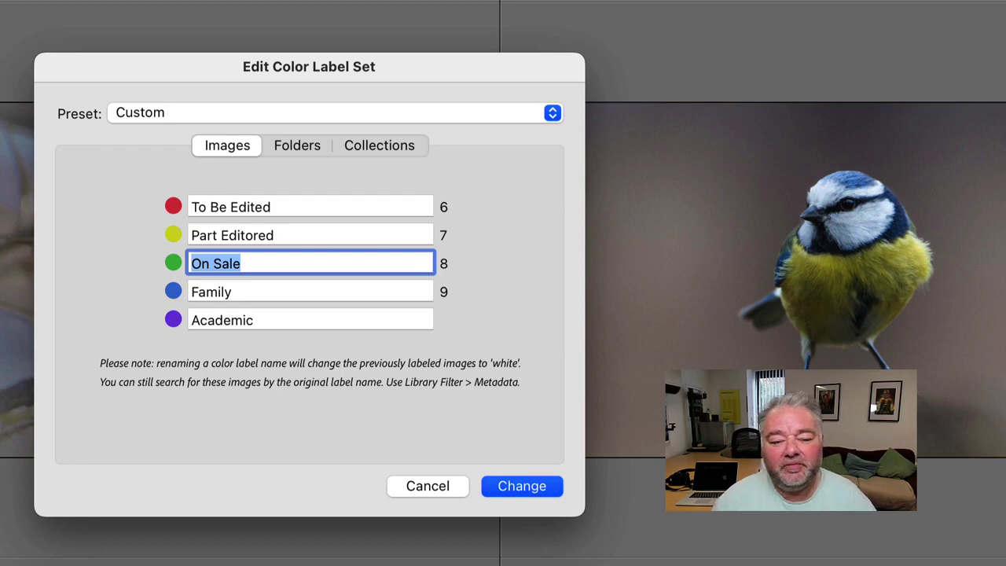
# Step: Step through Family and Academic, review the Folders and Collections label names, then save the custom set
pyautogui.press('Tab')
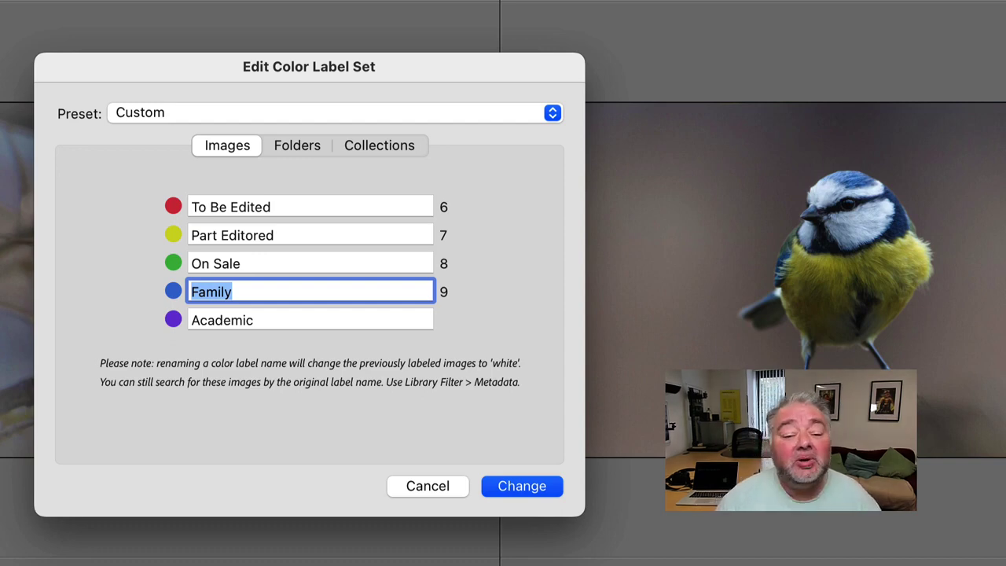
pyautogui.press('Tab')
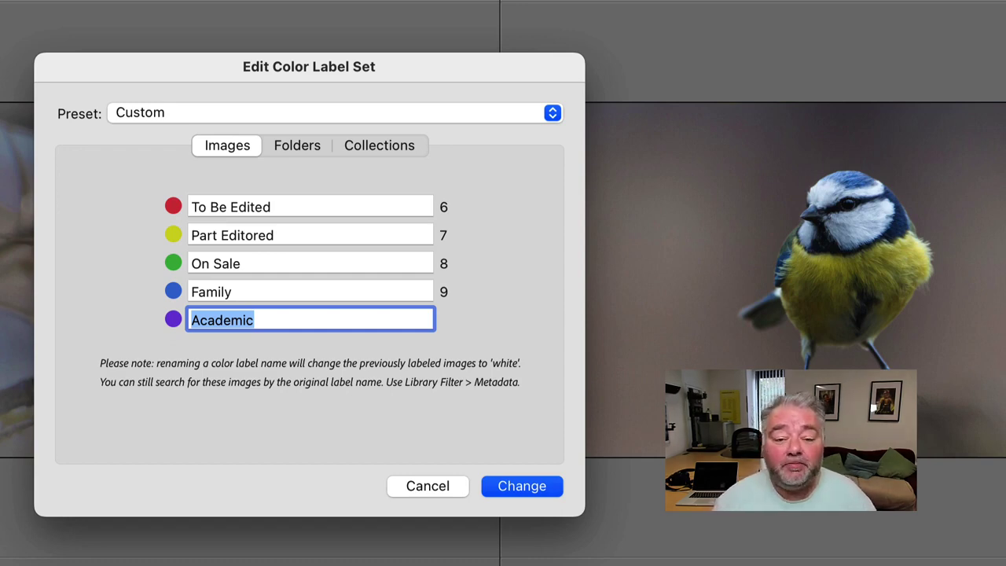
pyautogui.click(298, 152)
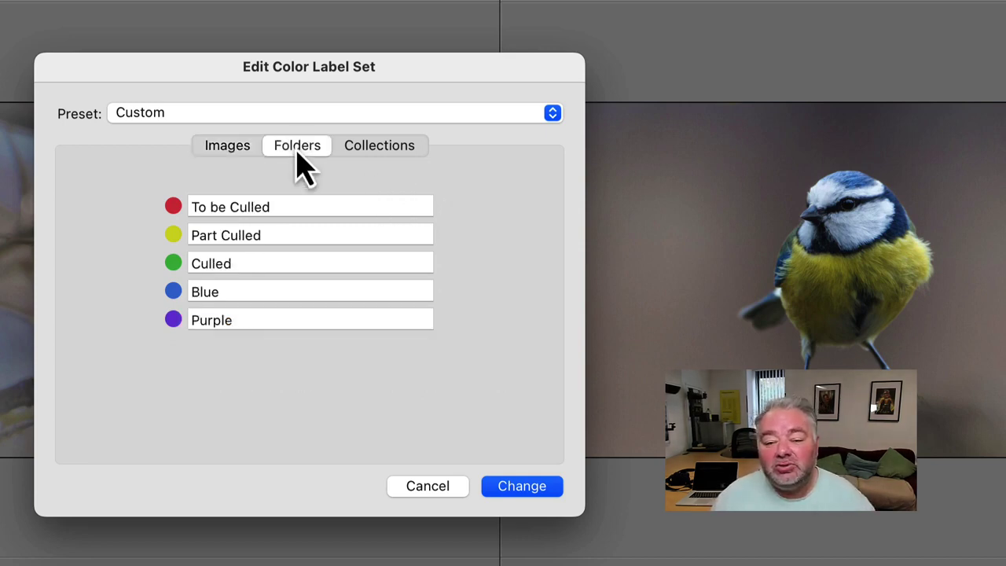
pyautogui.click(385, 163)
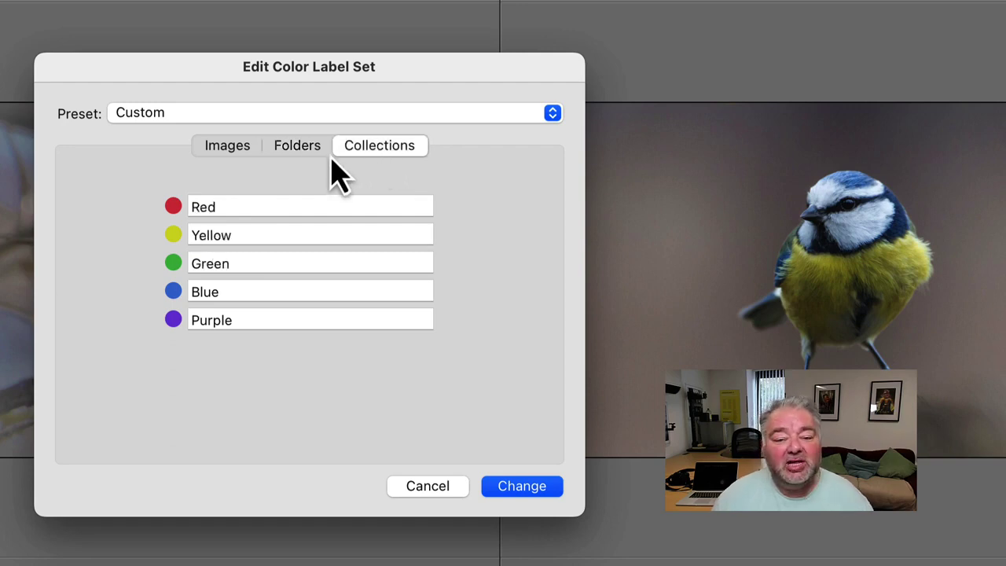
pyautogui.click(302, 153)
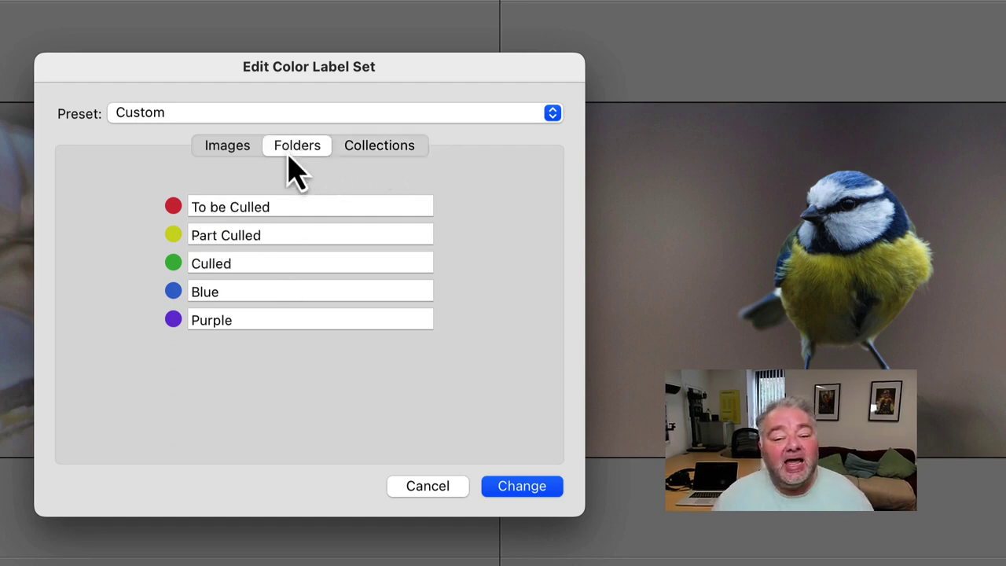
pyautogui.click(234, 154)
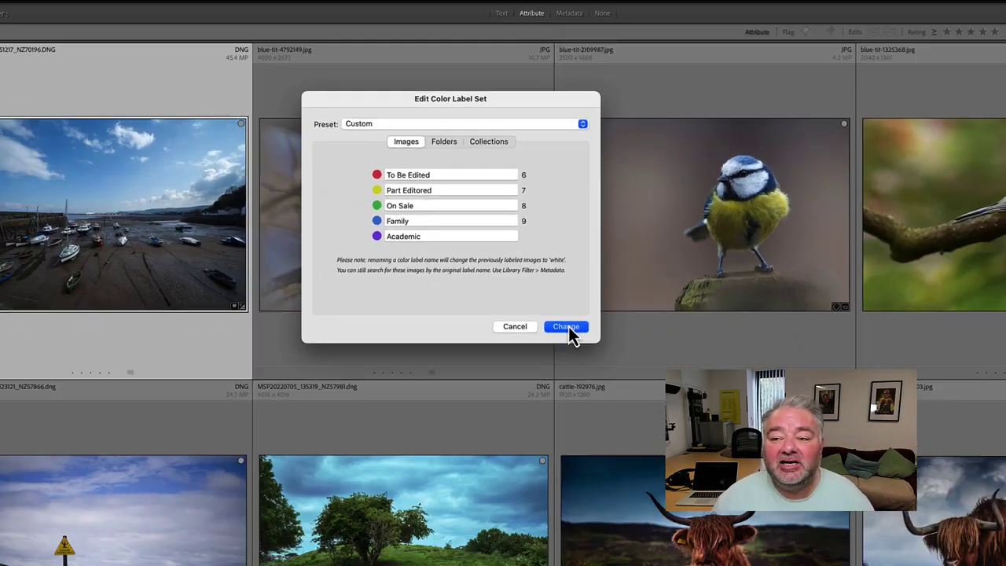
pyautogui.click(522, 486)
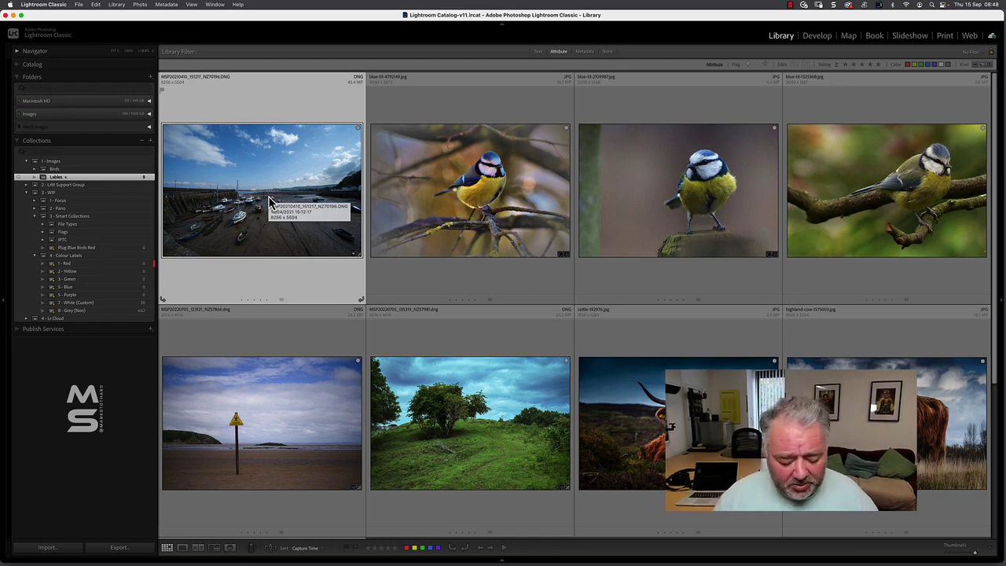
# Step: Label the harbour photo red, one blue tit Part Editored and the fourth blue tit On Sale
pyautogui.press('6')
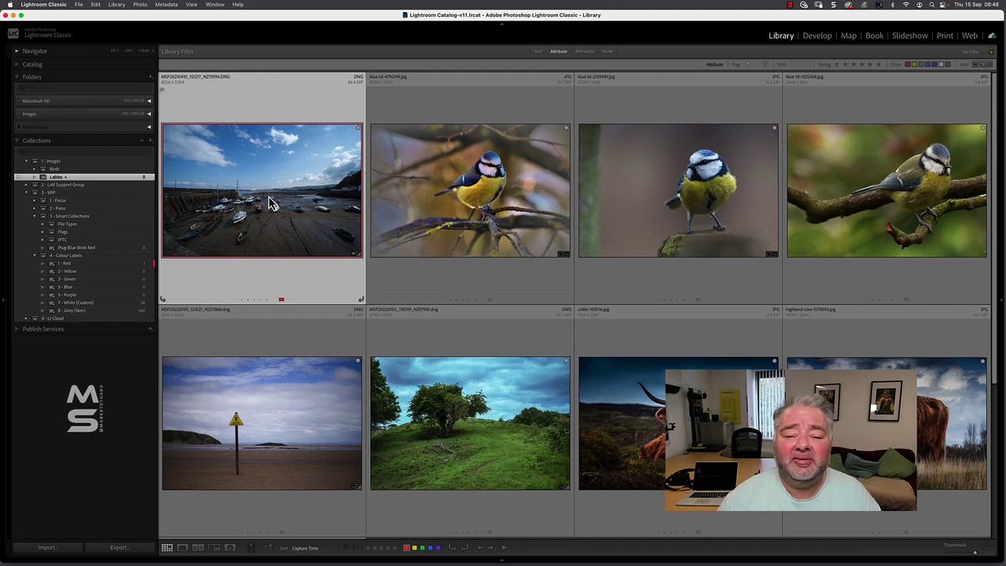
pyautogui.click(437, 193)
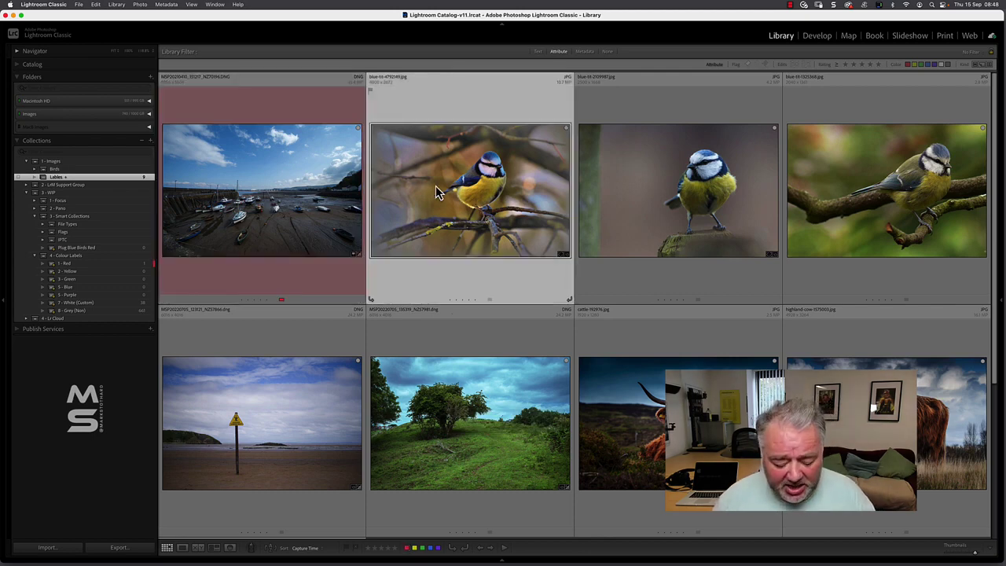
pyautogui.press('7')
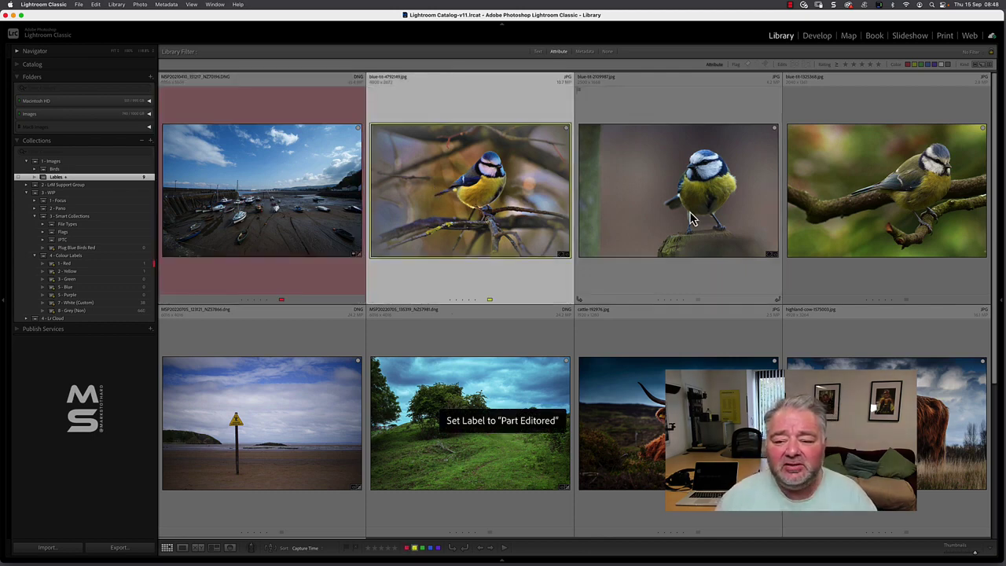
pyautogui.click(691, 218)
pyautogui.click(839, 222)
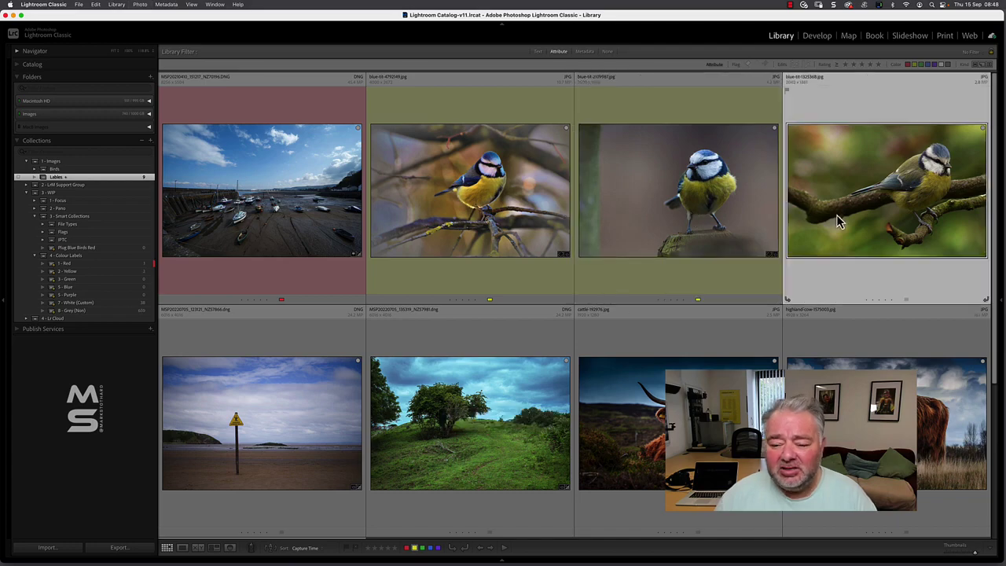
pyautogui.press('8')
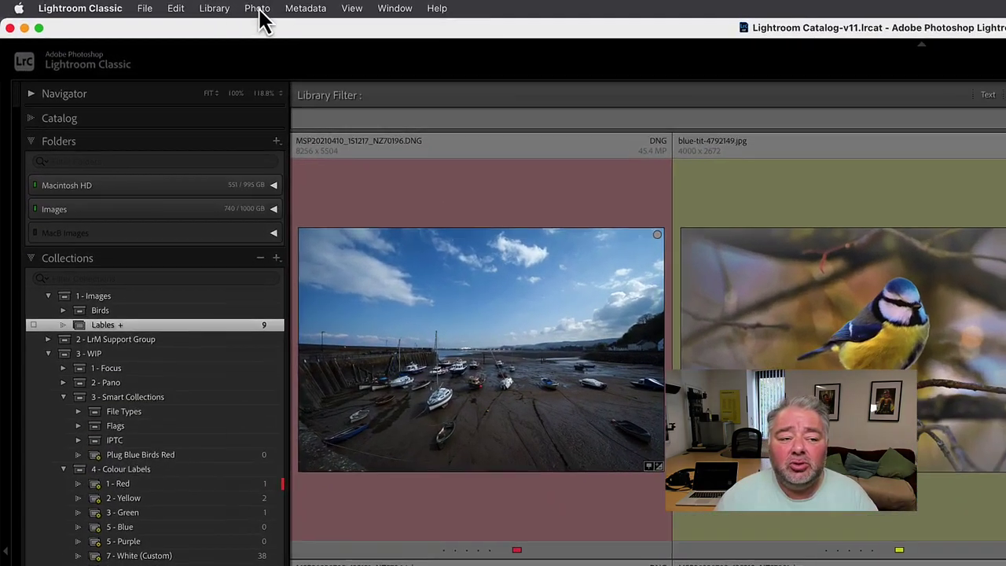
# Step: Check the auto advance setting, then label the beach photo Part Editored
pyautogui.click(140, 5)
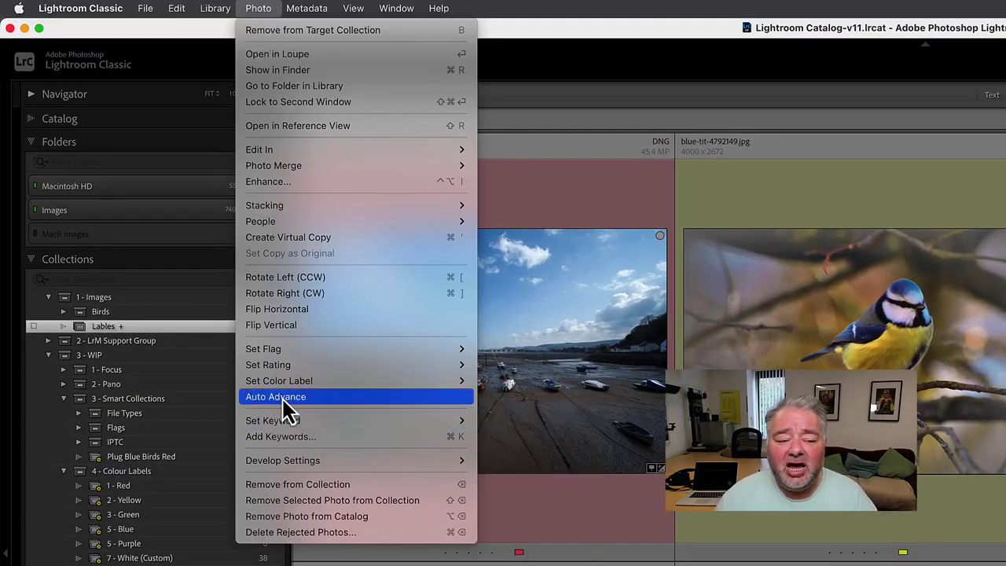
pyautogui.press('Escape')
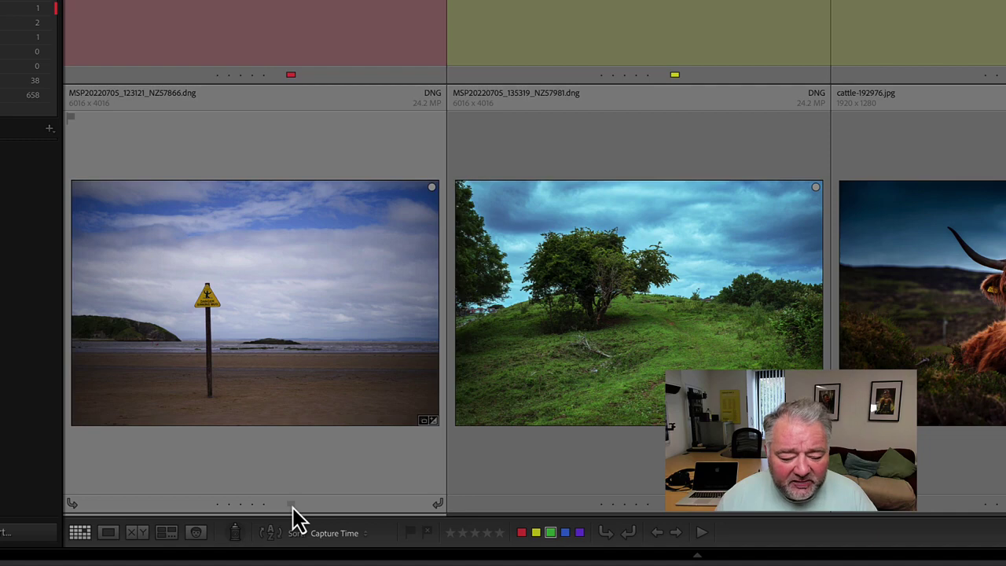
pyautogui.click(291, 504)
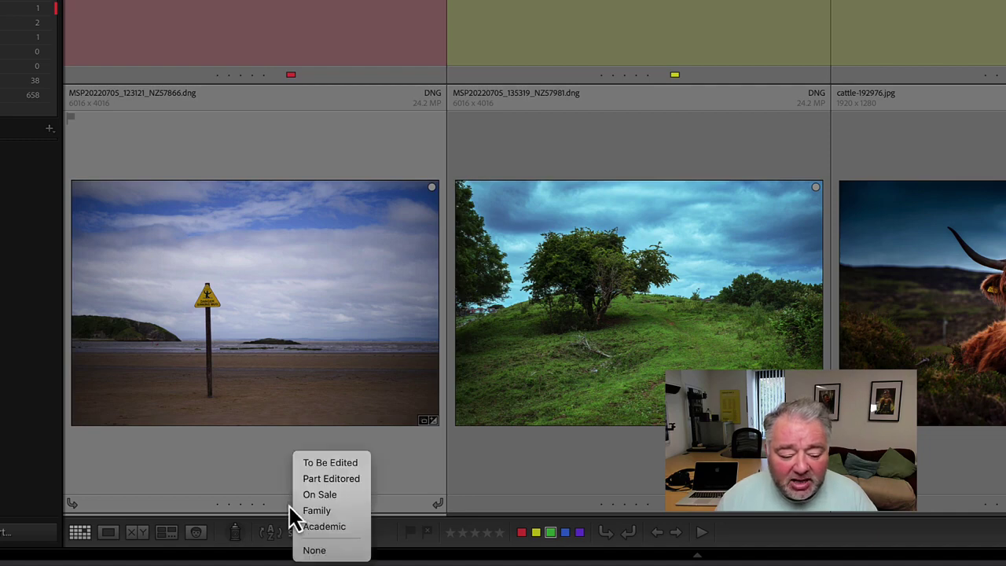
pyautogui.click(326, 481)
# Step: Rate the green hill and tree photos five stars and label the tree red
pyautogui.click(620, 303)
pyautogui.press('5')
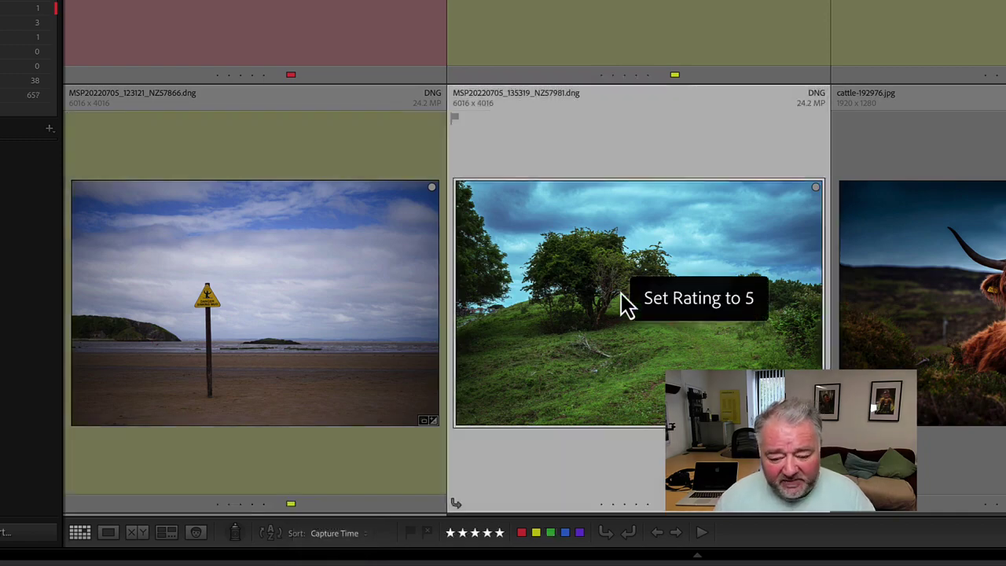
pyautogui.press('6')
pyautogui.press('5')
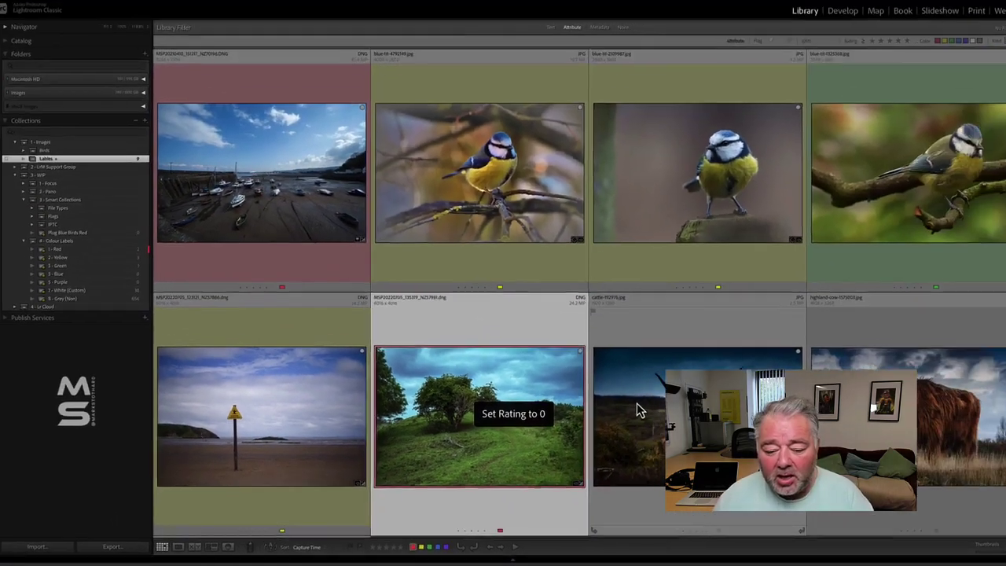
# Step: Give the cattle photo the yellow Part Editored label, then select the scotland cattle photo
pyautogui.click(992, 290)
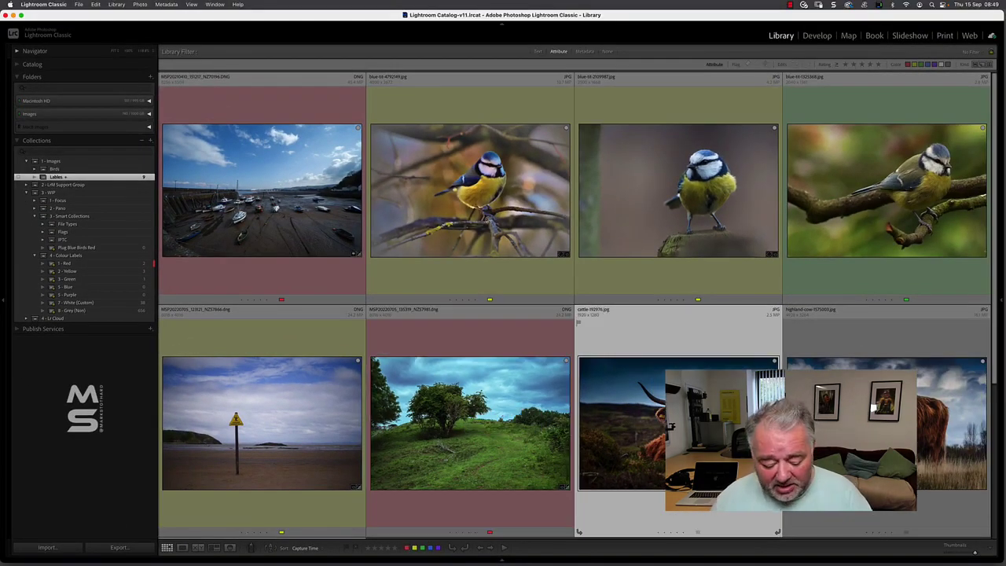
pyautogui.hotkey('shift', '7')
pyautogui.scroll(-2, 577, 307)
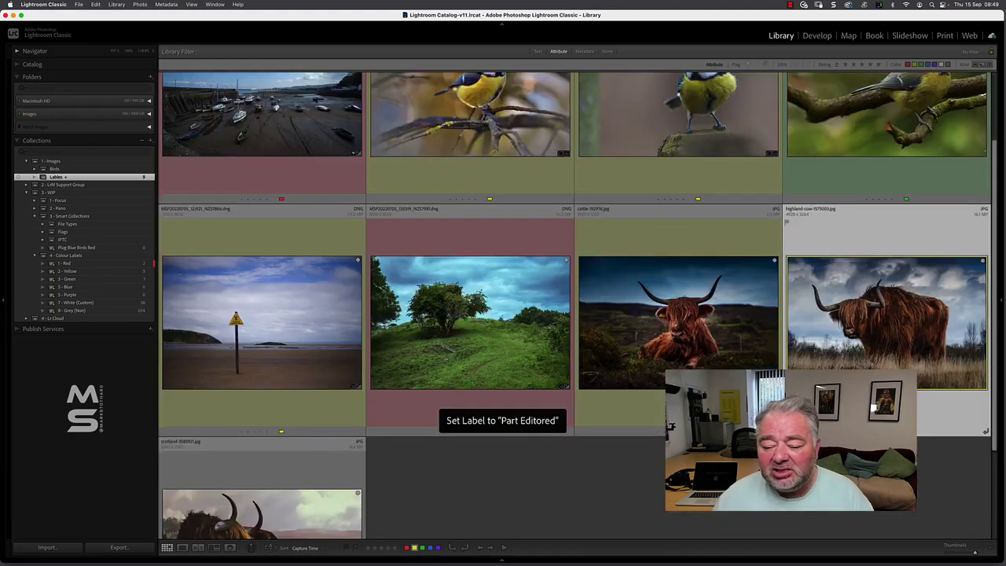
pyautogui.click(273, 481)
pyautogui.scroll(-2, 272, 483)
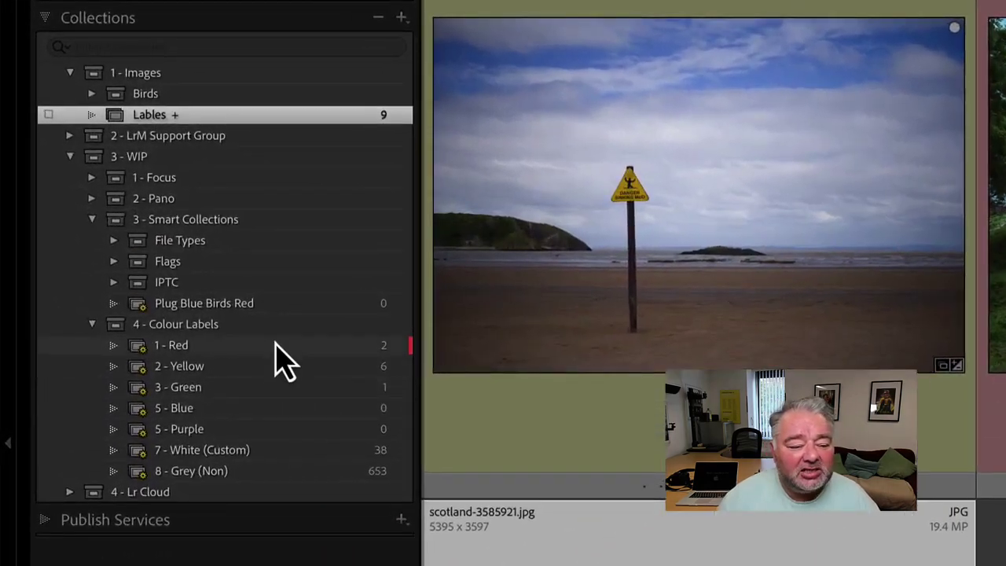
# Step: Browse the 1 - Red, 2 - Yellow and 3 - Green collections and preview the beach photo
pyautogui.click(275, 340)
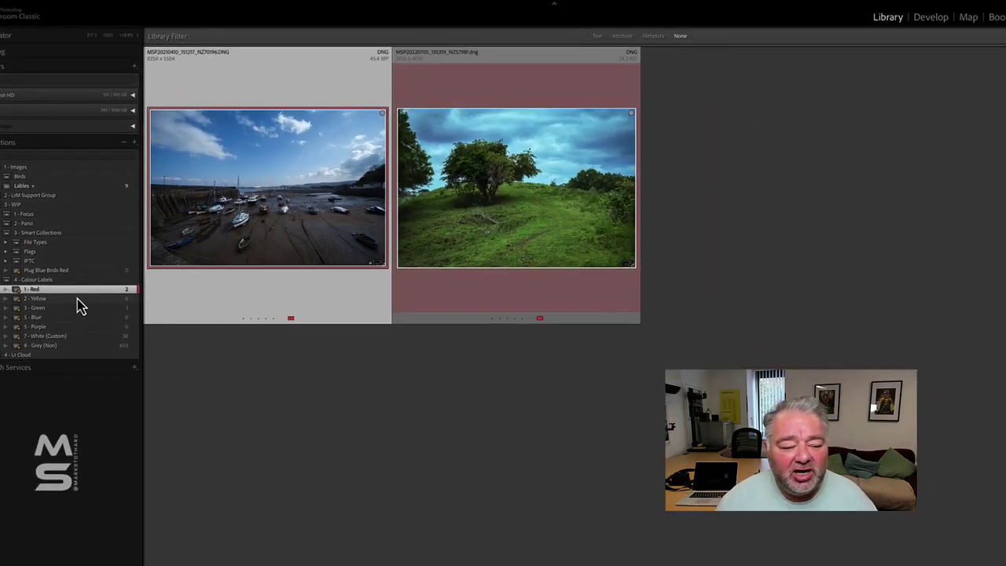
pyautogui.click(255, 358)
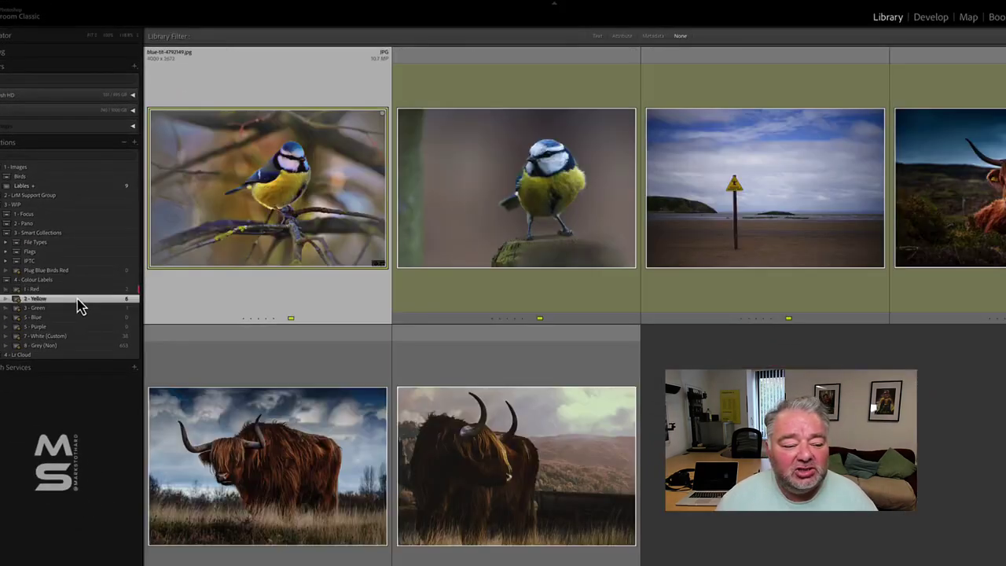
pyautogui.click(78, 312)
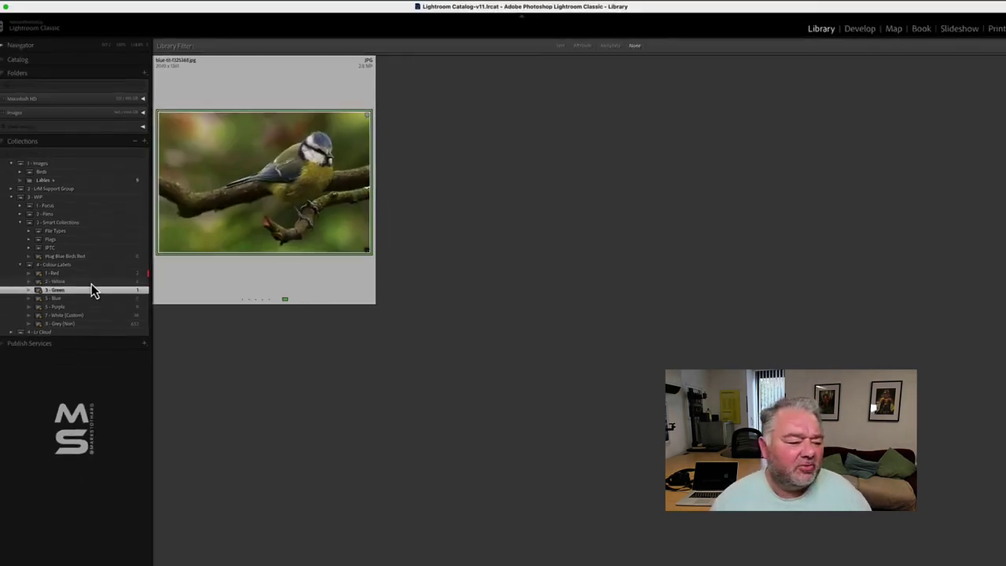
pyautogui.click(71, 299)
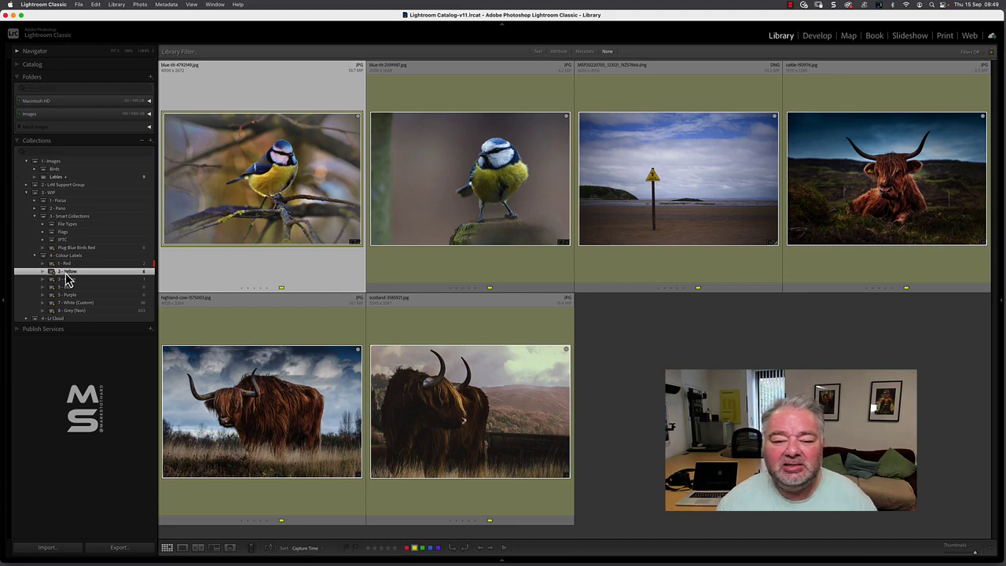
pyautogui.click(684, 200)
pyautogui.doubleClick(684, 200)
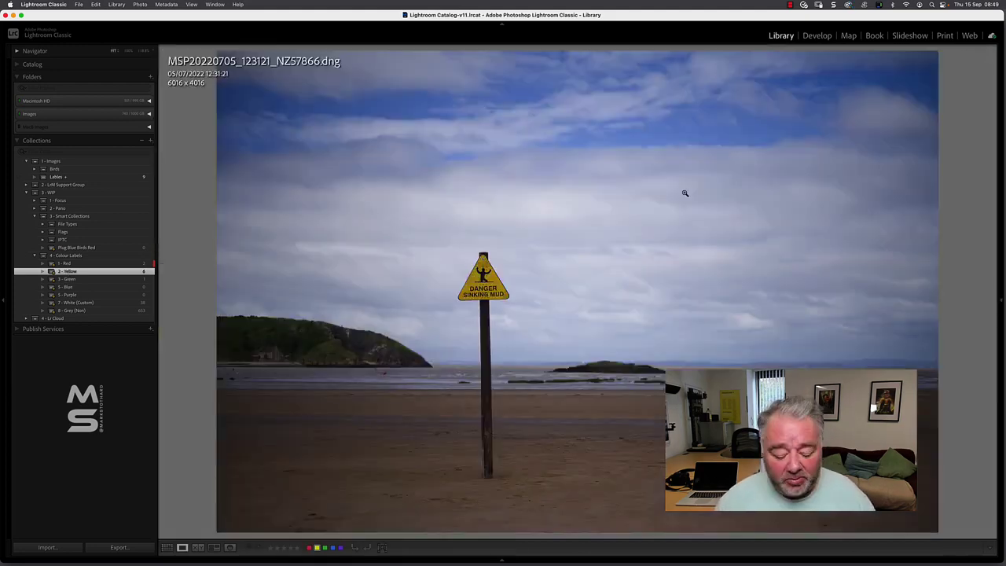
pyautogui.press('g')
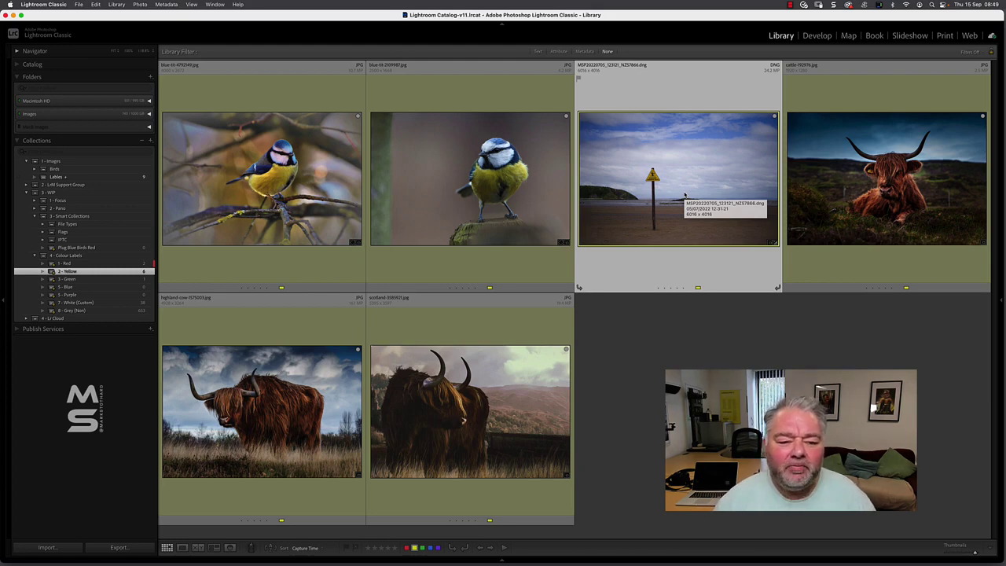
# Step: Label both blue tit photos red and show the 1 - Red collection
pyautogui.click(303, 180)
pyautogui.hotkey('shift', 'Right')
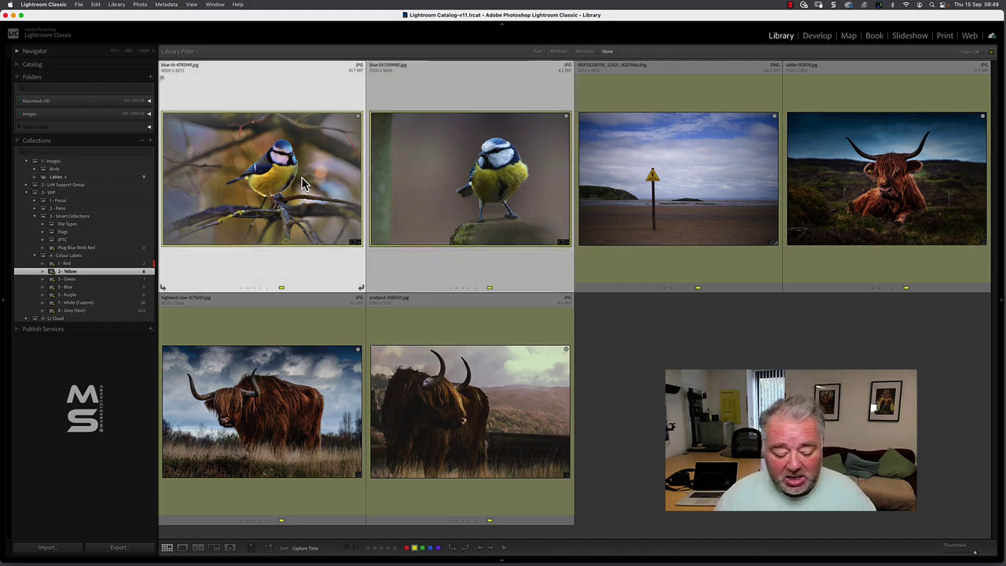
pyautogui.press('7')
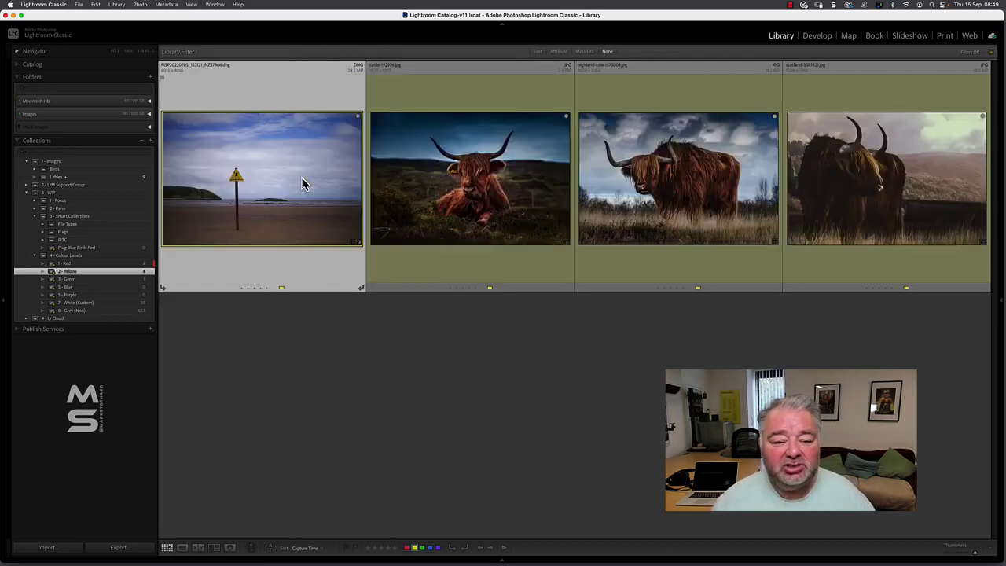
pyautogui.click(103, 264)
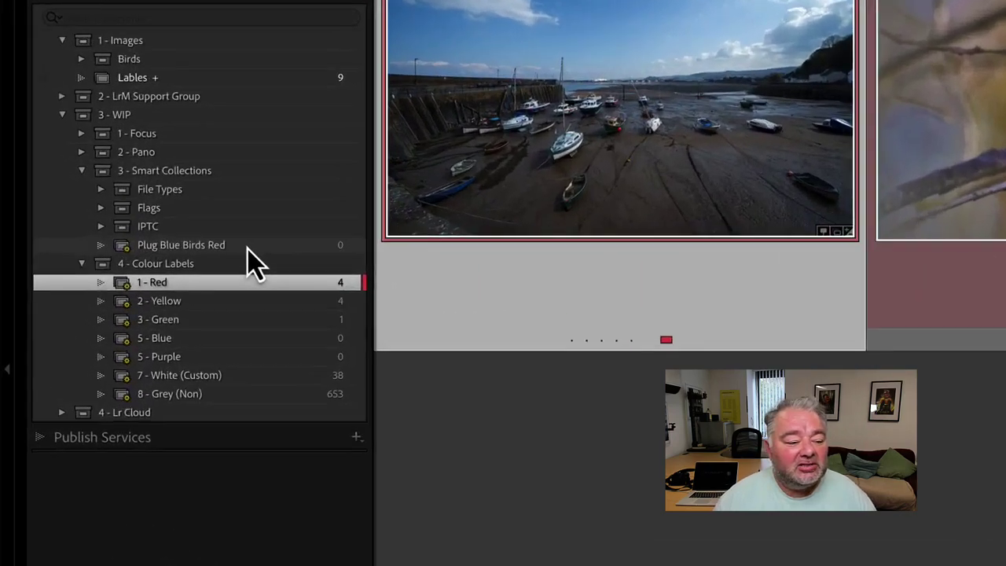
pyautogui.click(105, 248)
pyautogui.doubleClick(280, 248)
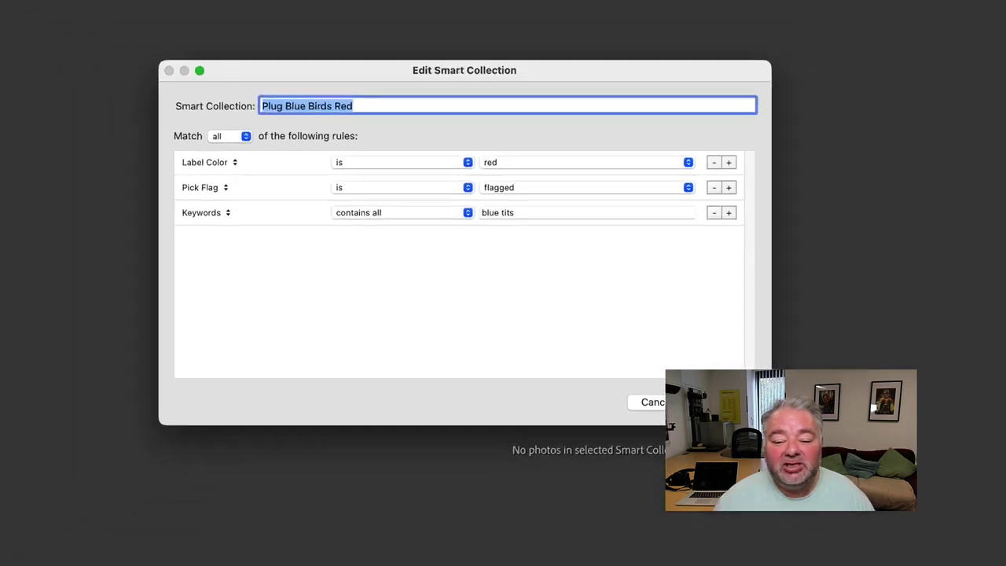
pyautogui.press('Return')
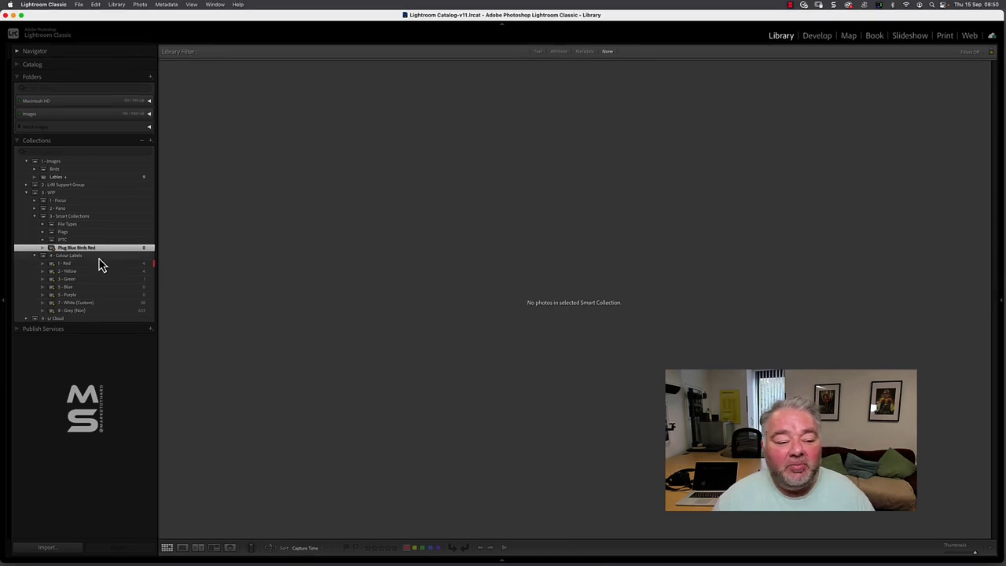
# Step: In 1 - Red, flag the blue tit on the branch and the one on the stump as picks
pyautogui.click(99, 264)
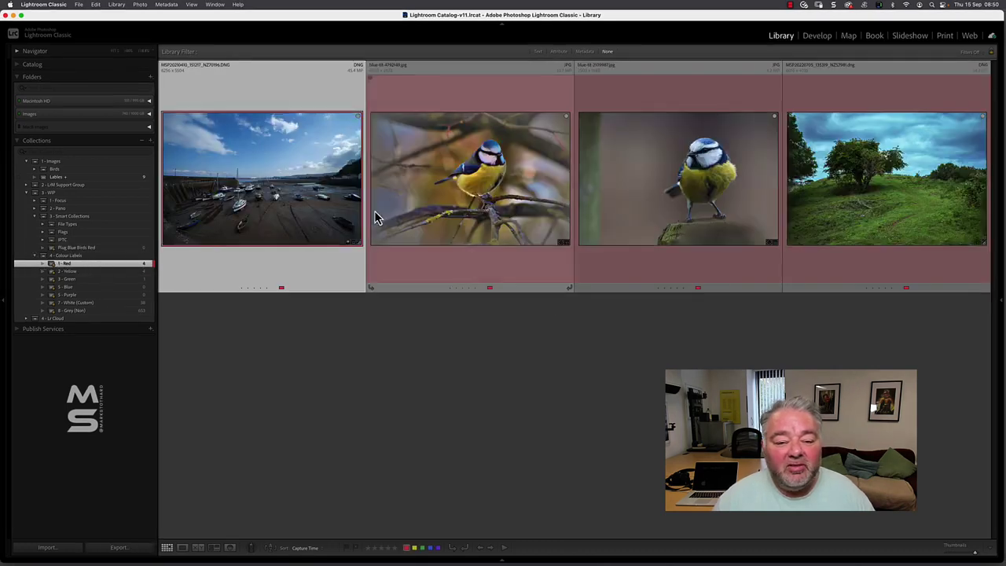
pyautogui.click(78, 248)
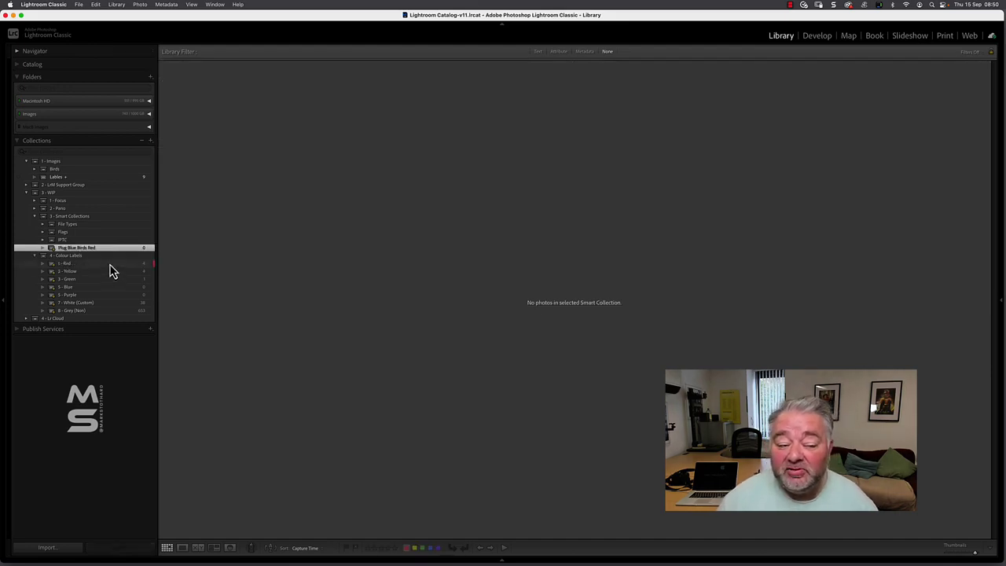
pyautogui.click(110, 265)
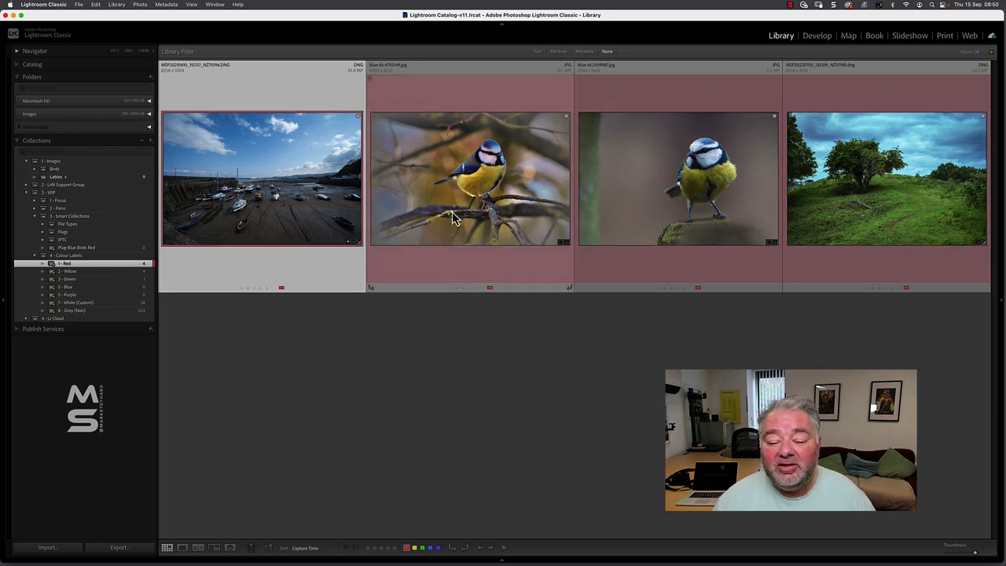
pyautogui.click(470, 194)
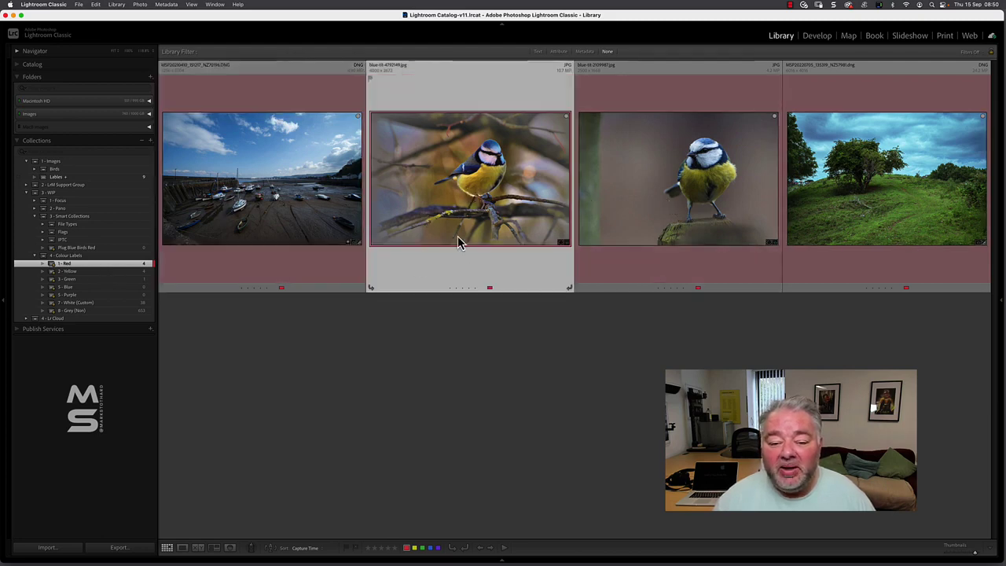
pyautogui.press('p')
pyautogui.click(650, 199)
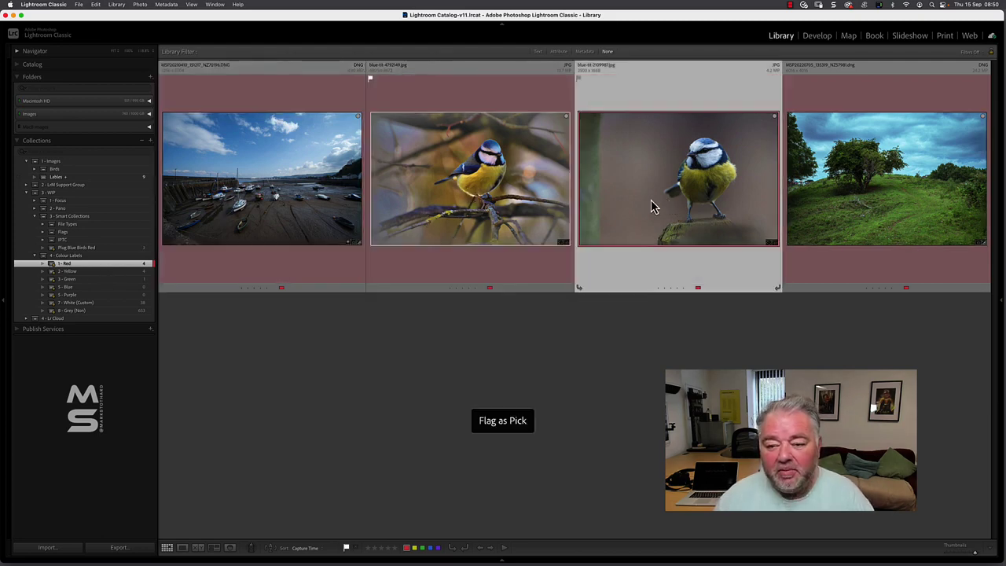
pyautogui.press('p')
pyautogui.click(482, 141)
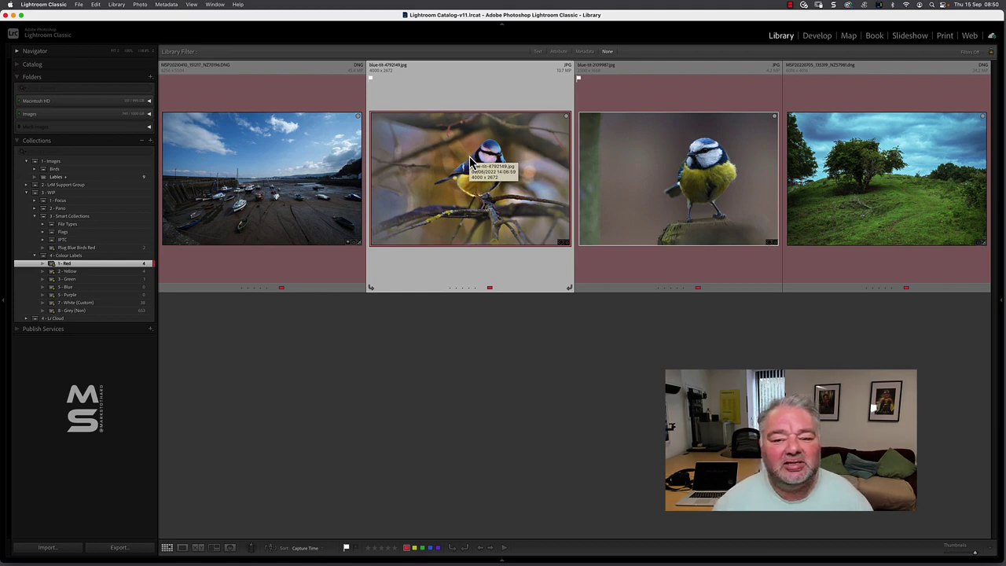
pyautogui.click(652, 111)
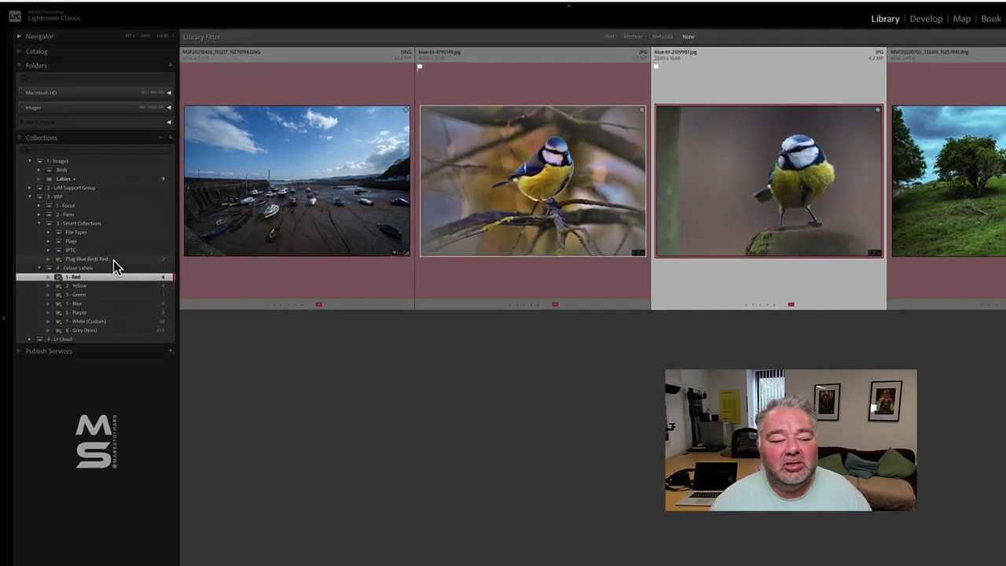
# Step: Display the Plug Blue Birds Red smart collection holding the two picked red blue tit photos
pyautogui.click(100, 248)
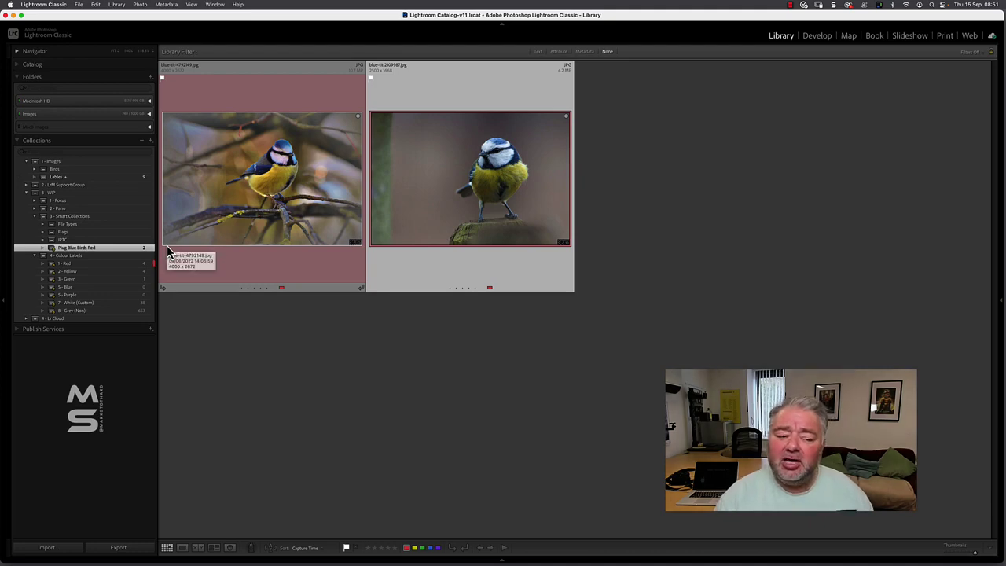
# Step: Show the Lables collection, then expand the Images drive's folder tree
pyautogui.click(135, 180)
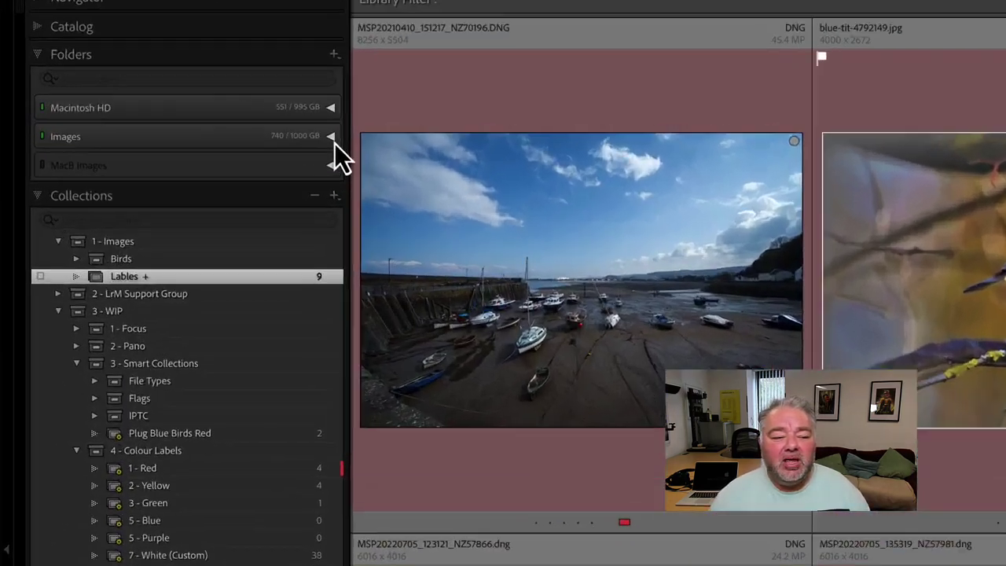
pyautogui.click(149, 113)
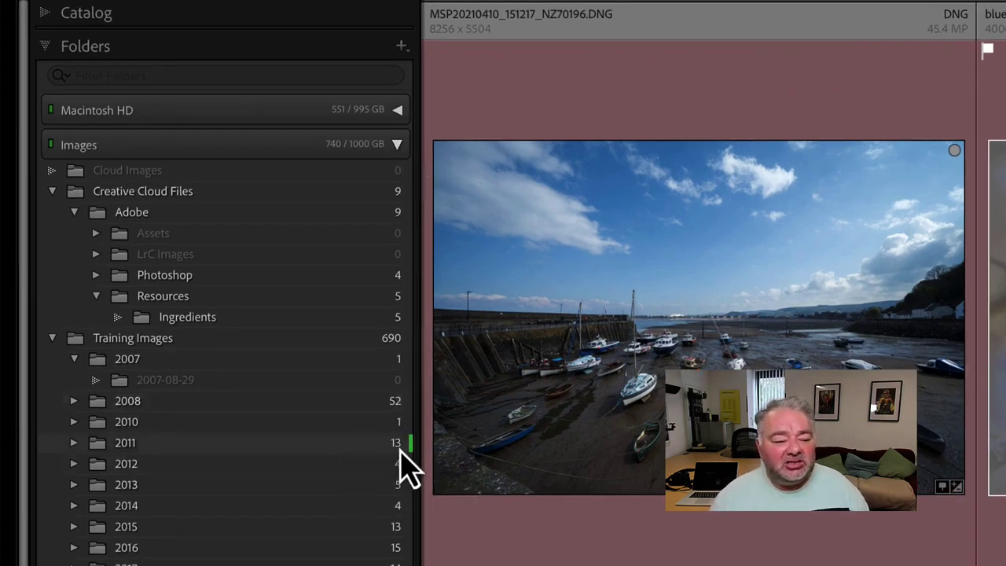
# Step: Give the 2010 folder the green Culled colour label
pyautogui.click(333, 445)
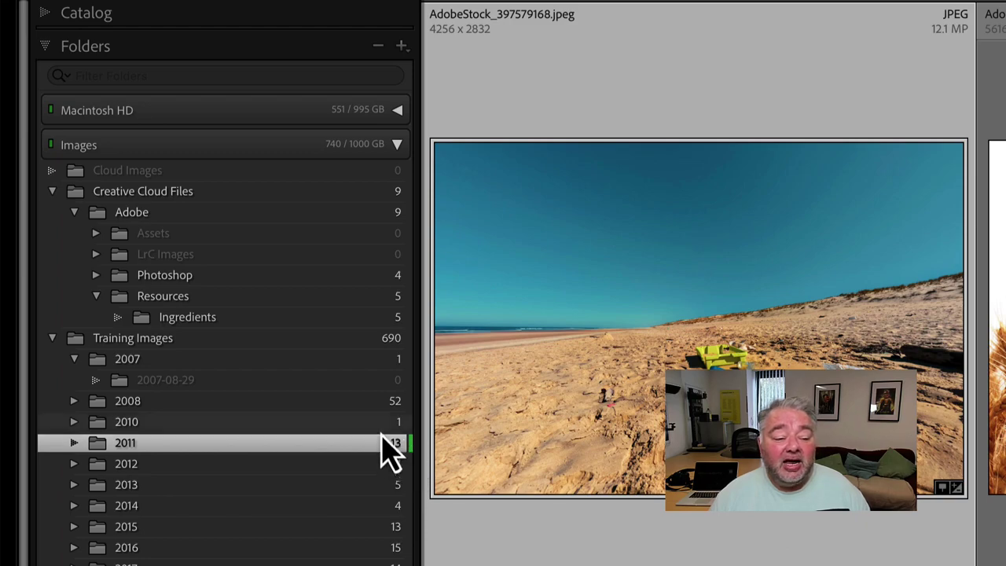
pyautogui.click(383, 424)
pyautogui.rightClick(383, 425)
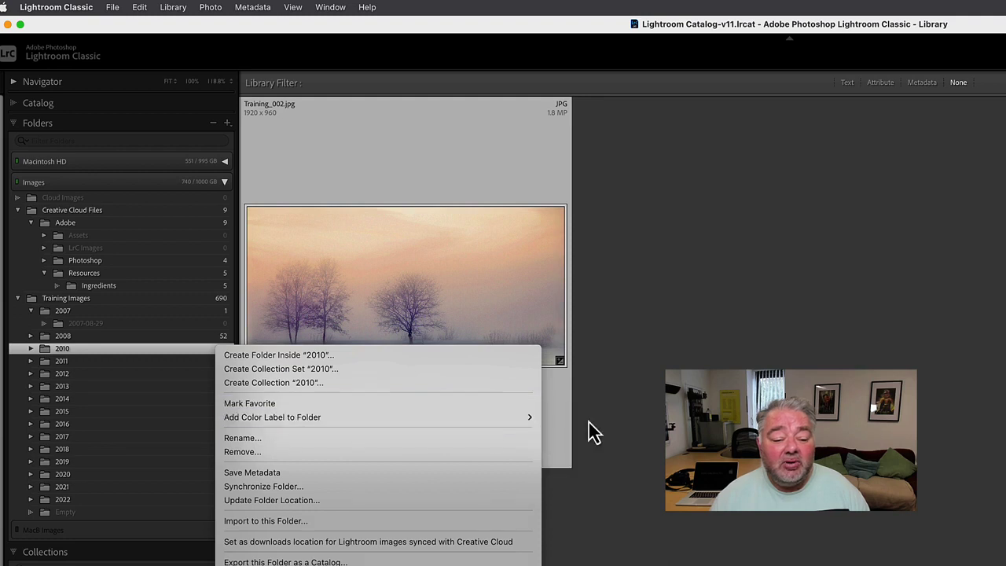
pyautogui.moveTo(531, 417)
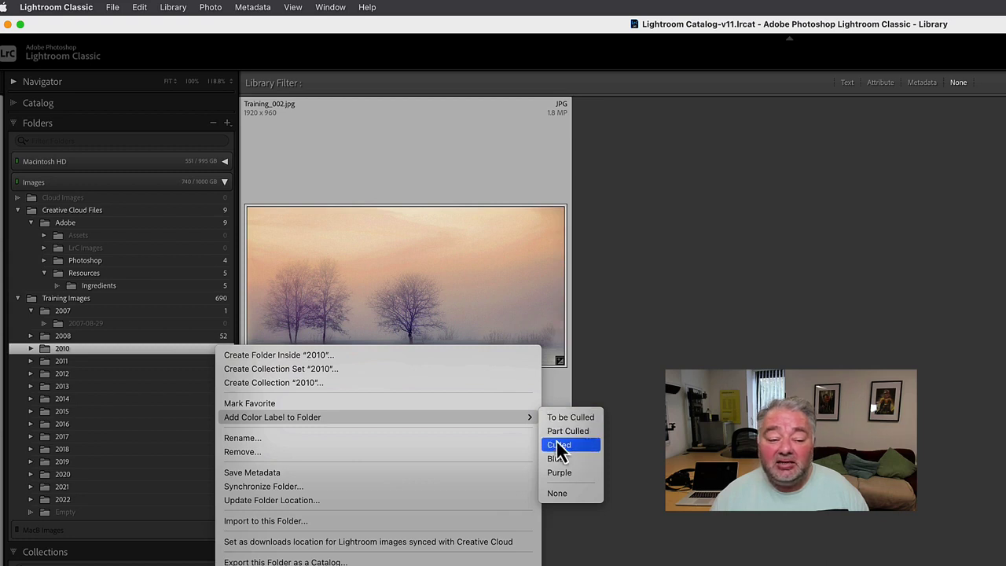
pyautogui.click(91, 365)
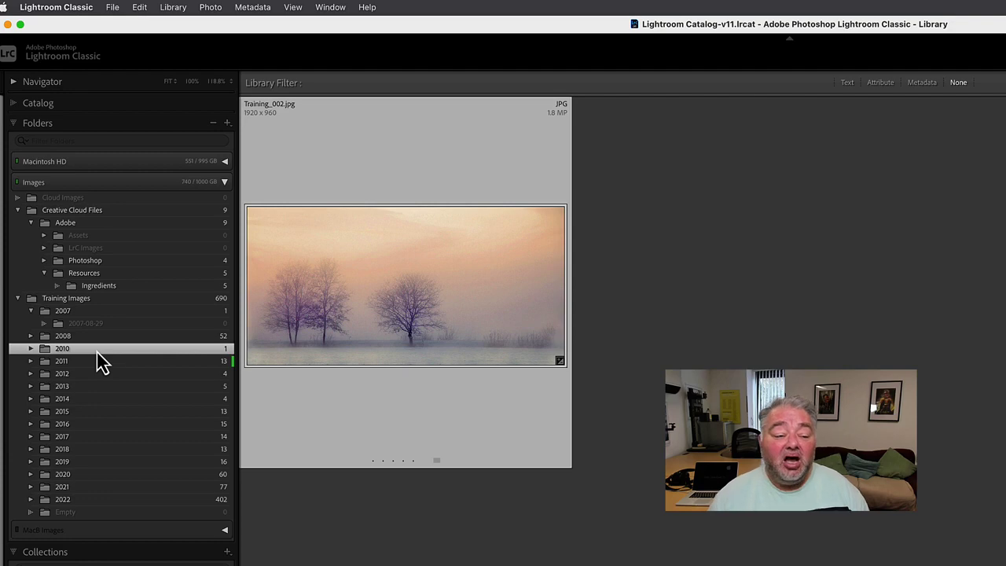
pyautogui.rightClick(97, 351)
pyautogui.moveTo(240, 420)
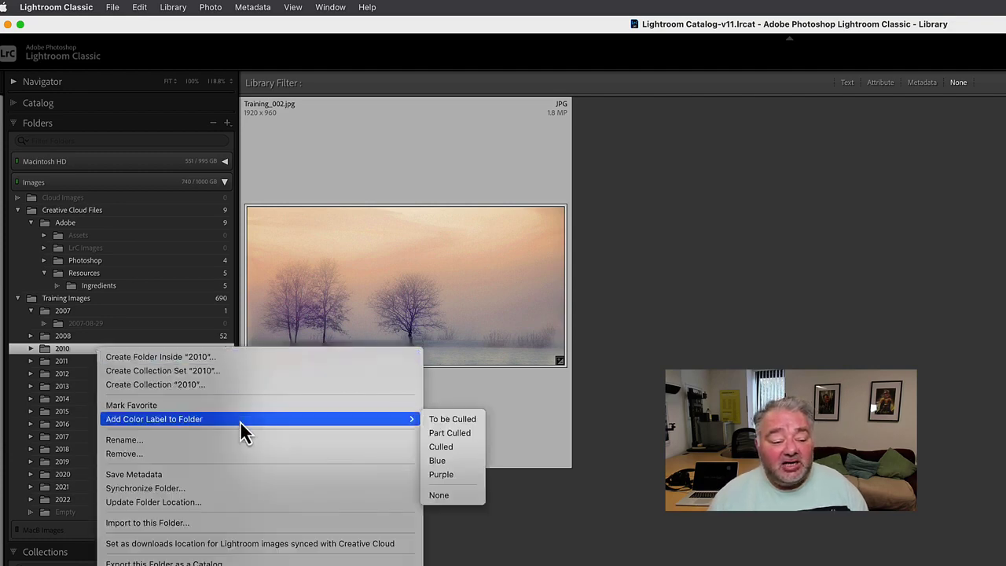
pyautogui.click(463, 446)
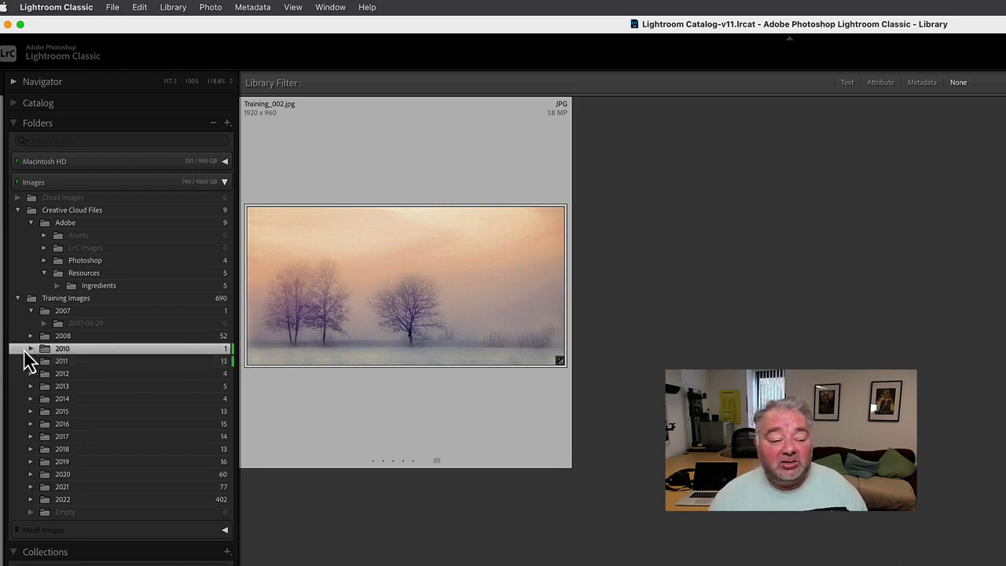
# Step: Browse the 2011 folder's dated subfolders, then view all 13 of its photos
pyautogui.click(31, 360)
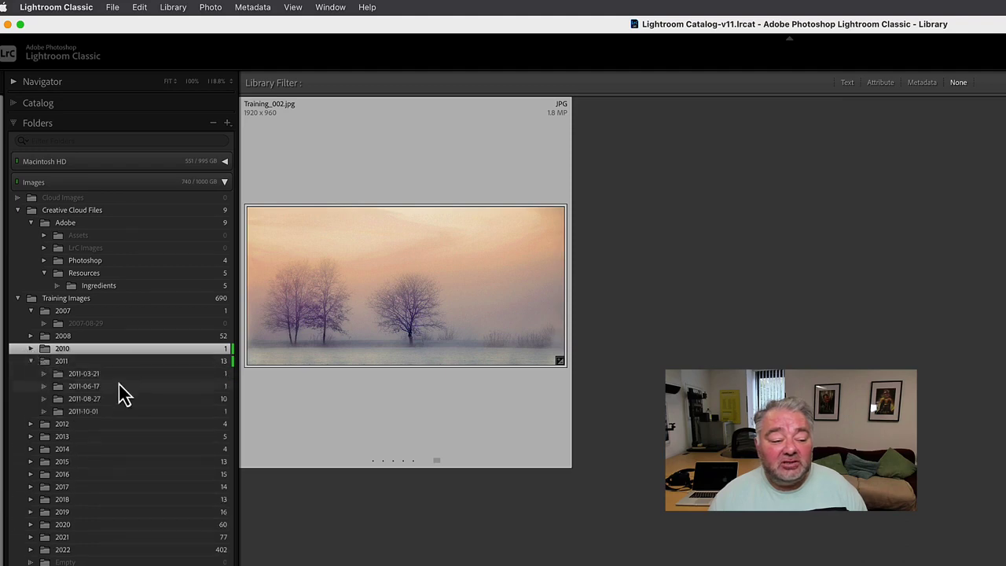
pyautogui.click(118, 375)
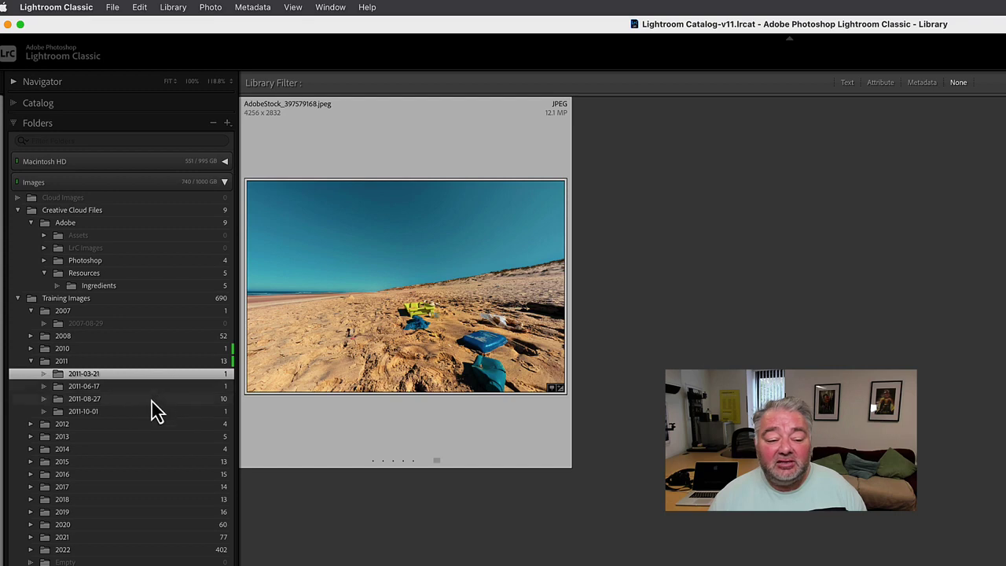
pyautogui.click(31, 361)
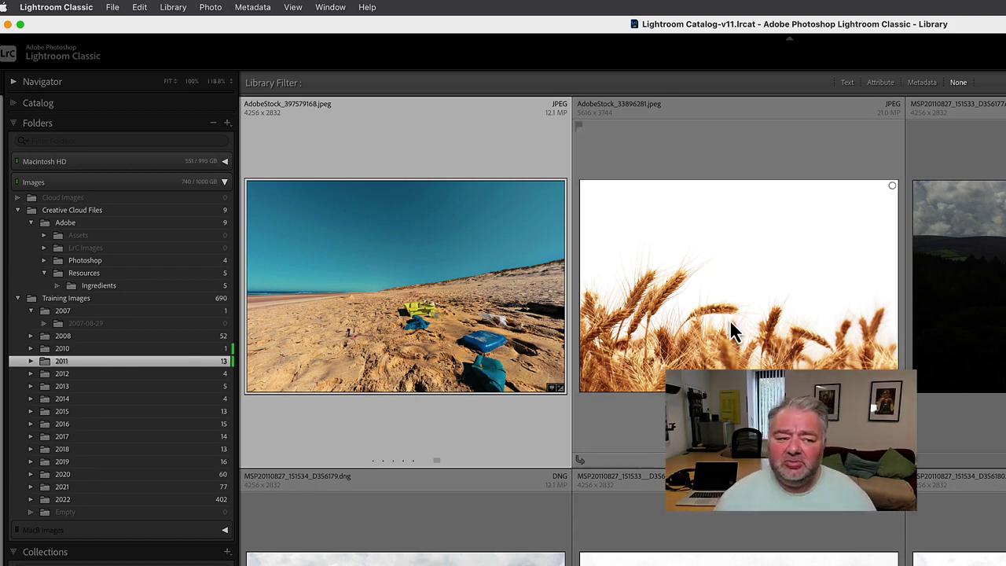
# Step: Collapse the Images tree, show the Lables collection, and dismiss its label menu without labelling
pyautogui.click(224, 183)
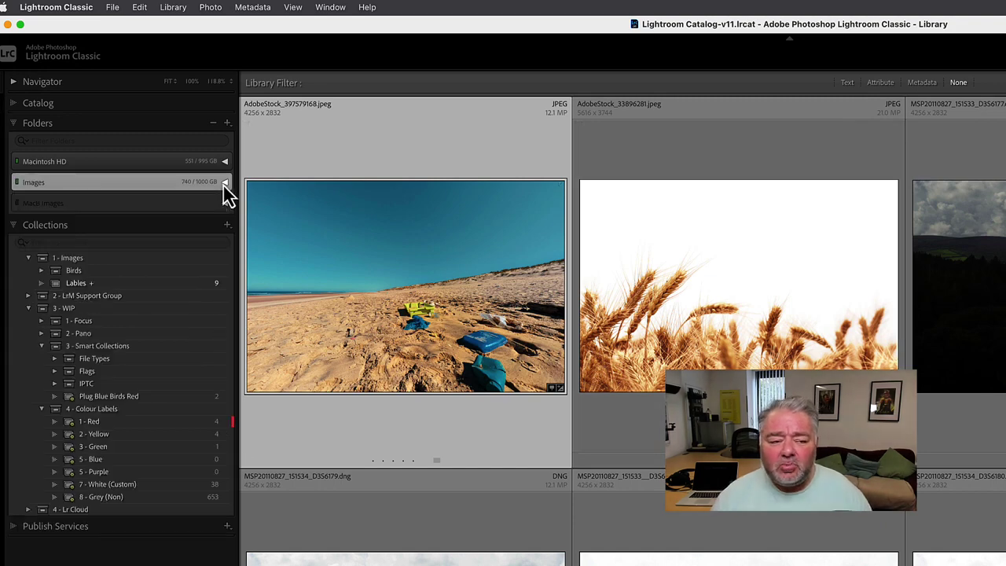
pyautogui.click(192, 285)
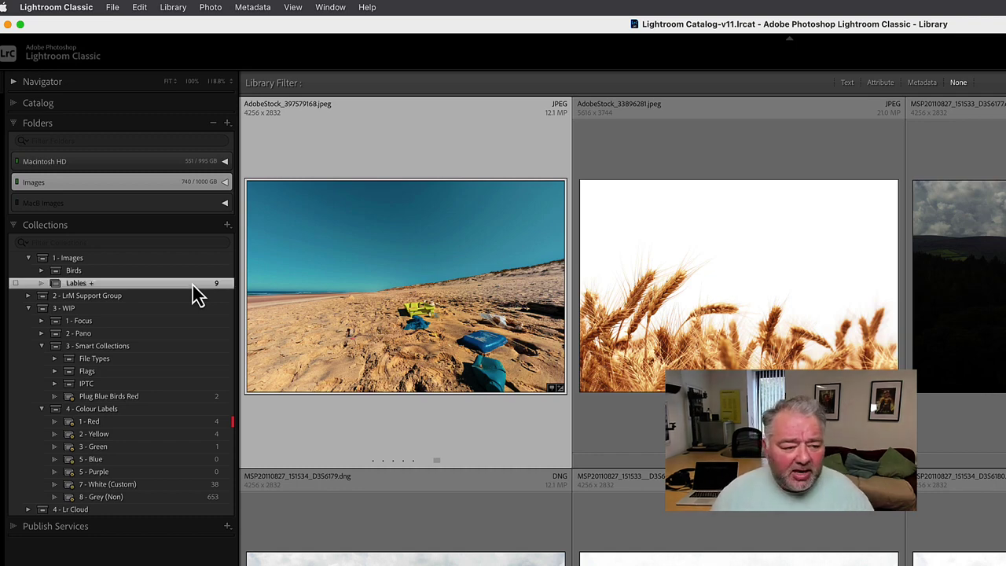
pyautogui.rightClick(193, 285)
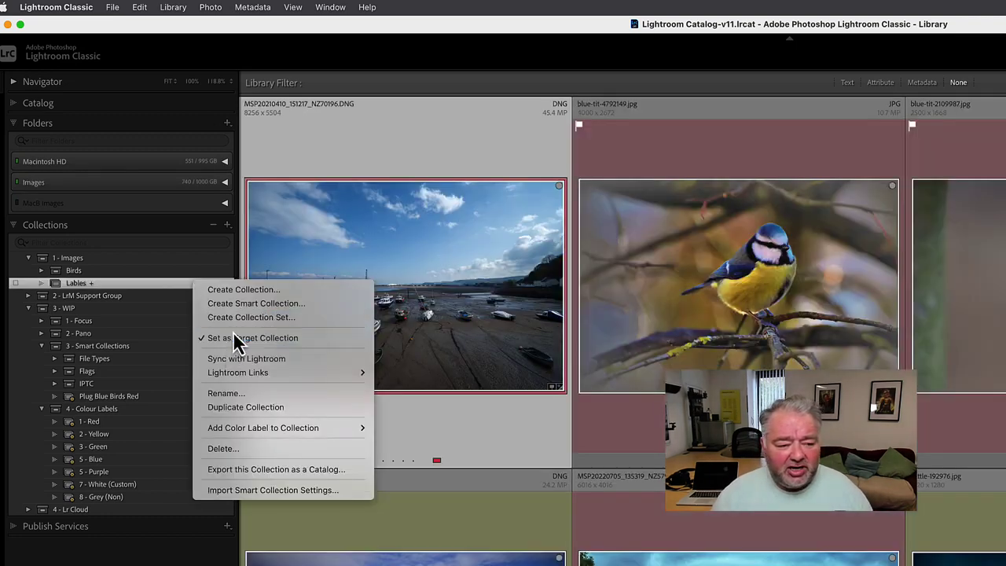
pyautogui.moveTo(254, 435)
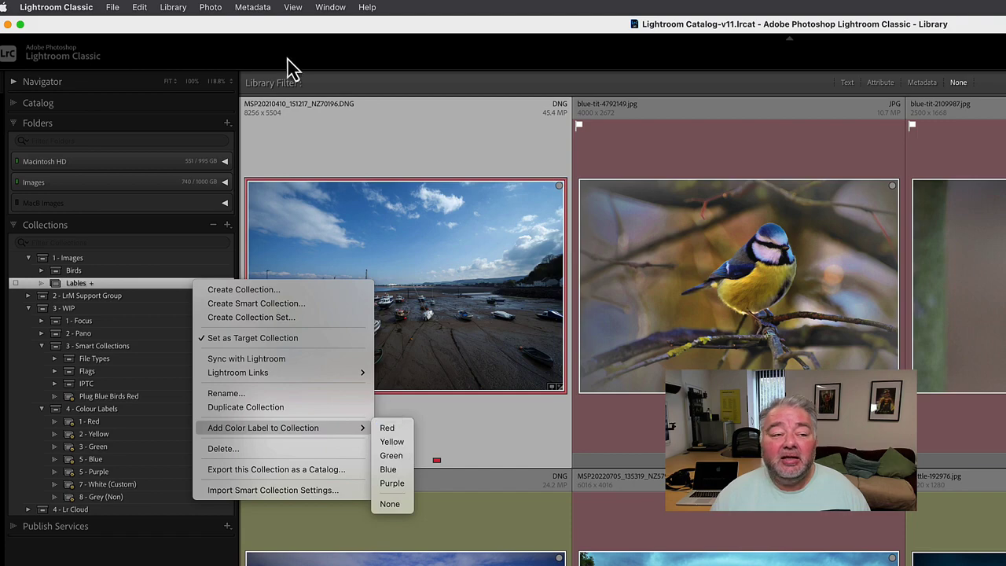
pyautogui.click(284, 35)
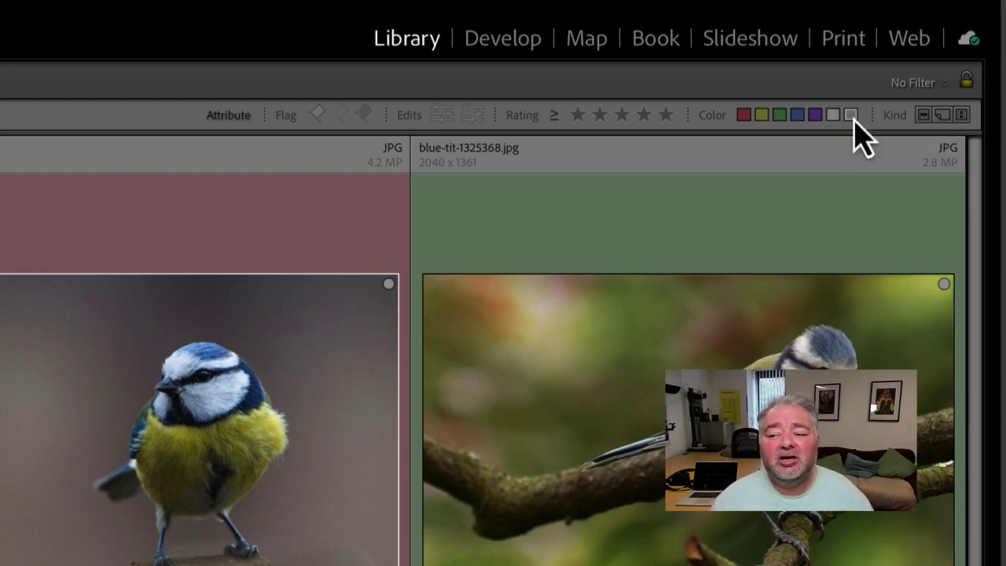
# Step: Filter the grid to unlabelled photos and open the 8 - Grey (Non) smart collection of 653 photos
pyautogui.click(851, 116)
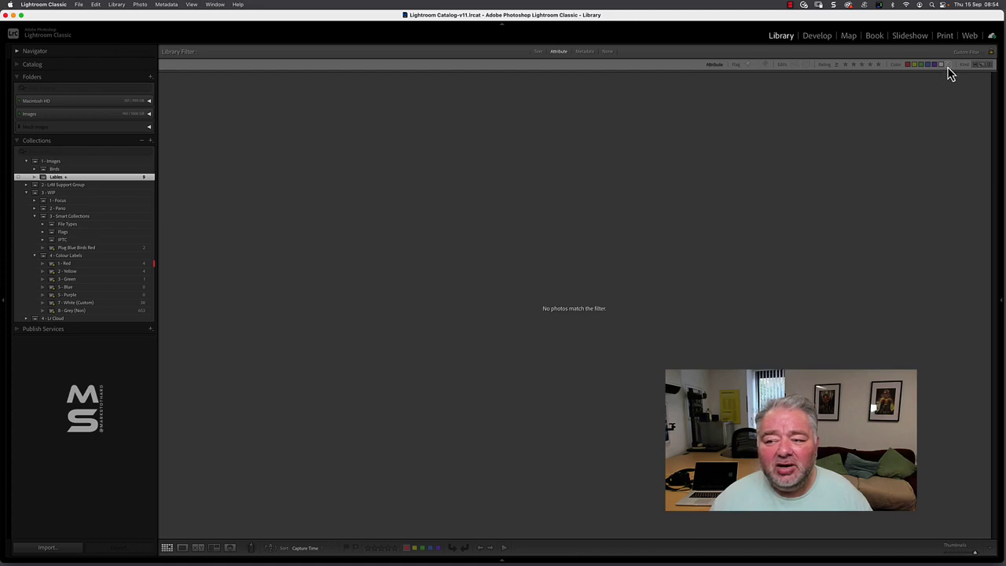
pyautogui.click(96, 311)
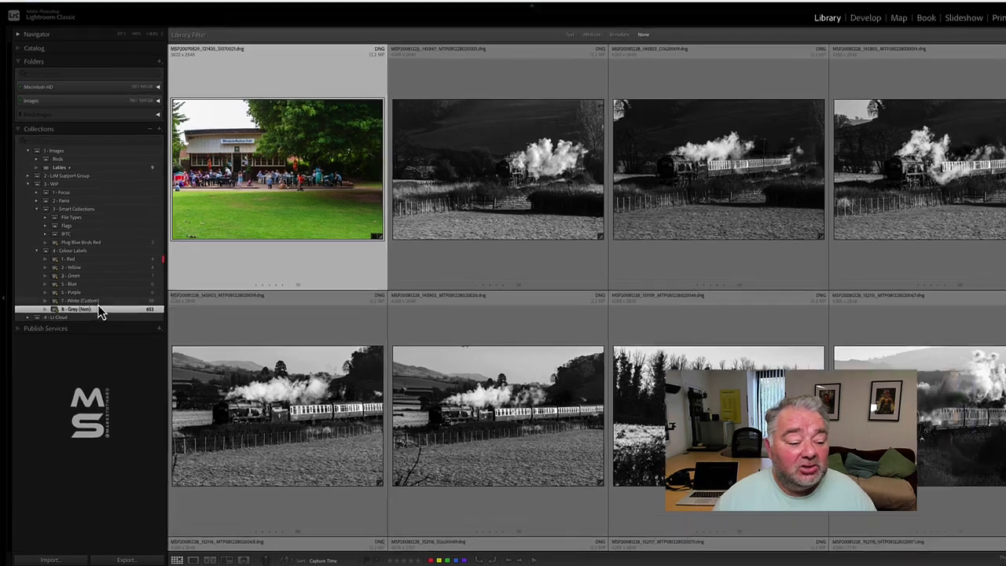
# Step: View the 38 photos in 7 - White (Custom), then open the empty 5 - Blue smart collection
pyautogui.click(99, 303)
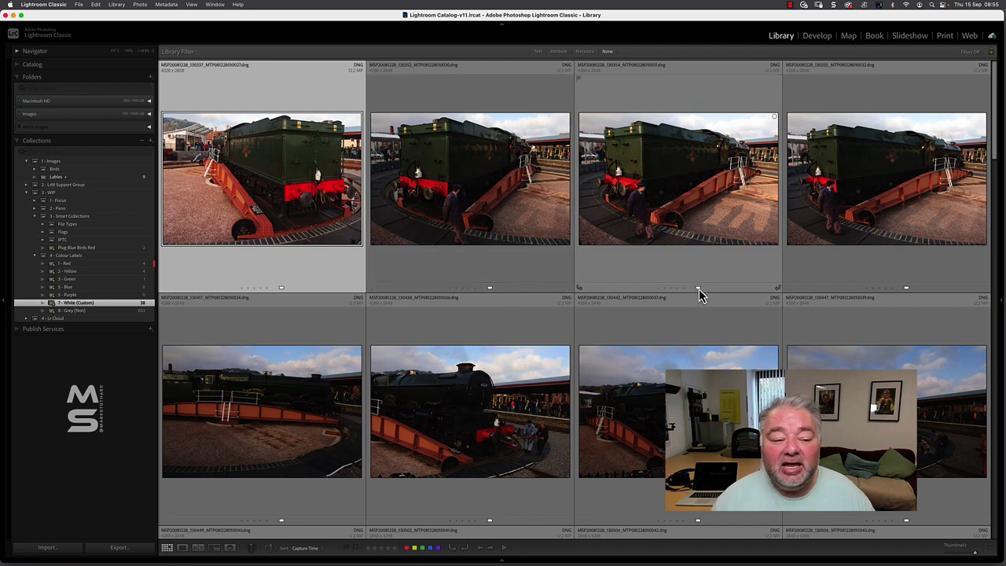
pyautogui.click(117, 287)
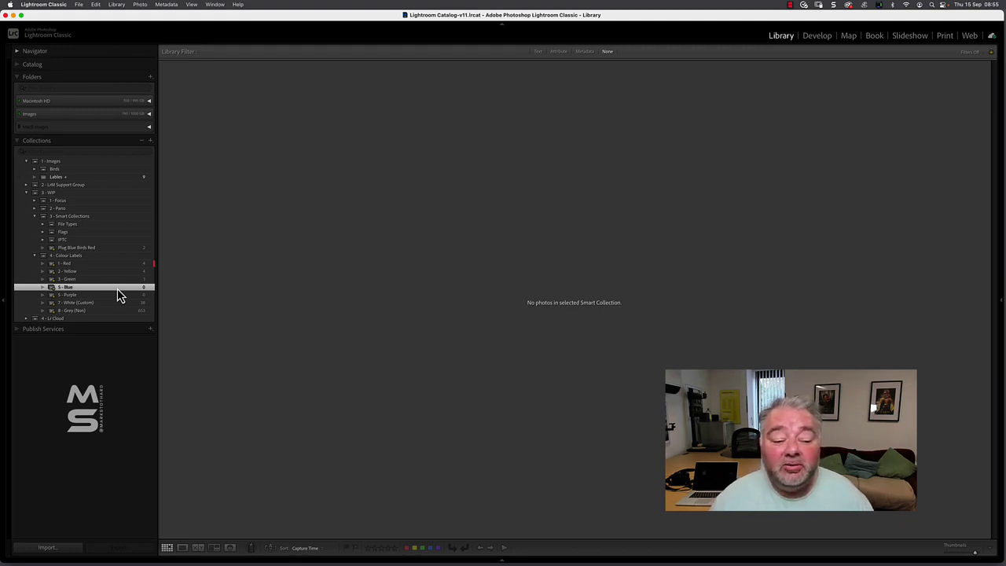
# Step: Rename the empty 5 - Blue smart collection to 4 - Blue
pyautogui.rightClick(119, 288)
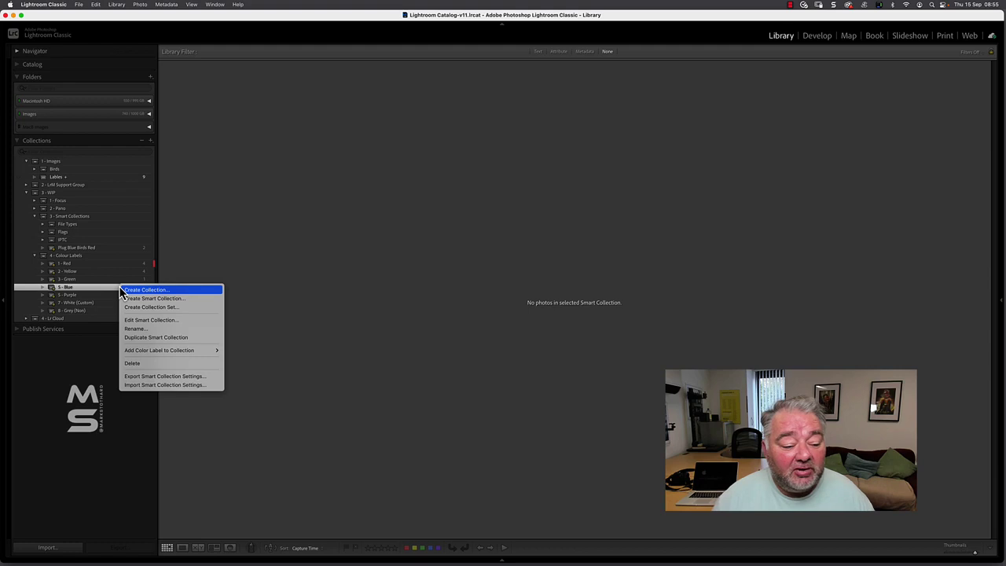
pyautogui.click(148, 329)
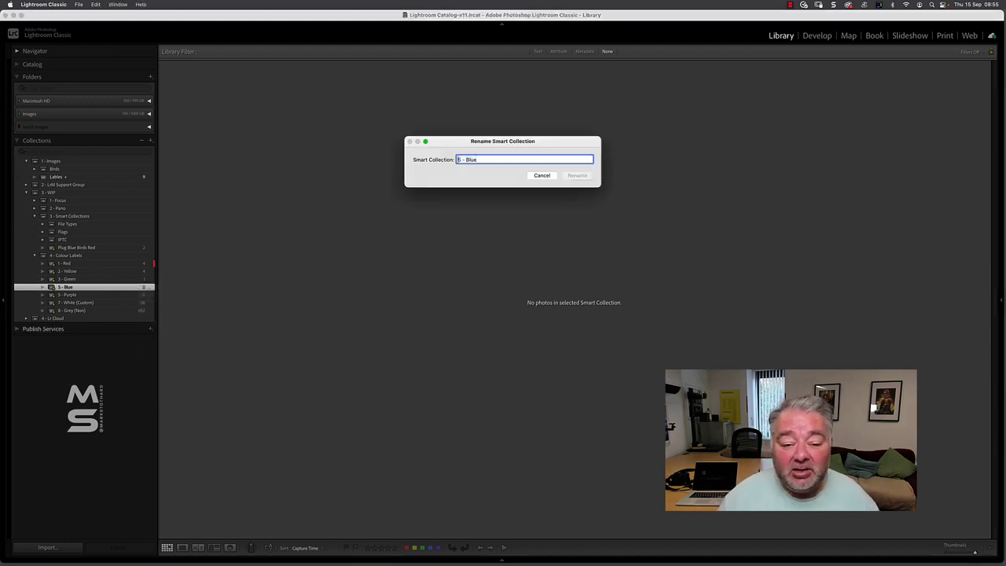
pyautogui.press('Return')
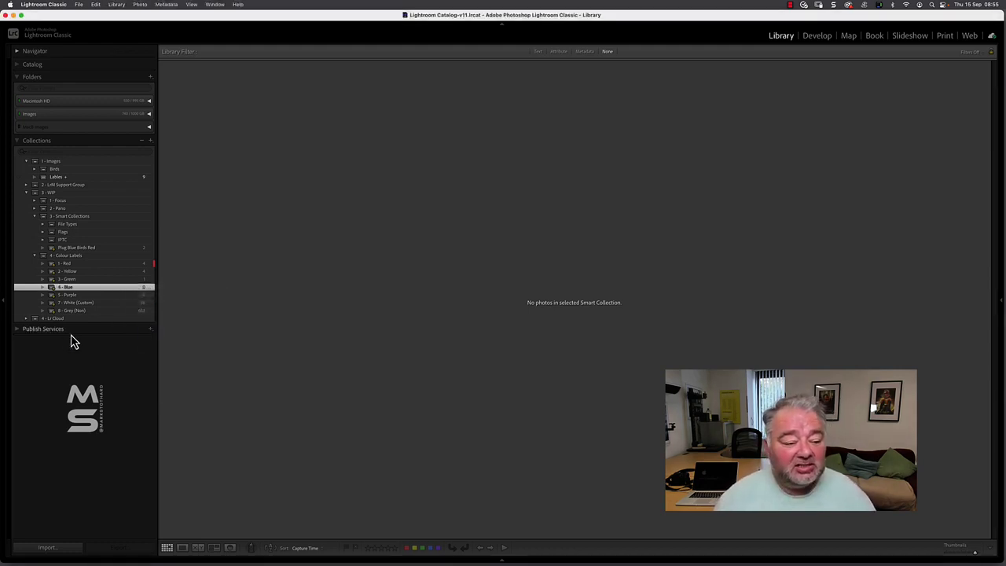